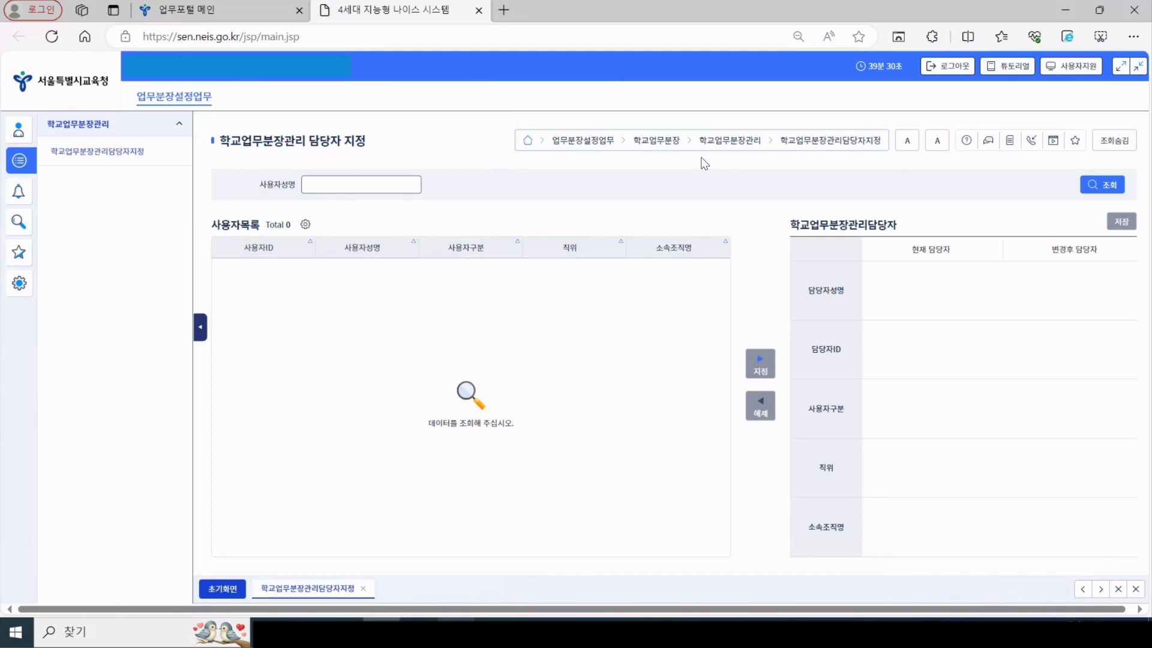
On the 학교업무분장관리담당자지정 screen, search for the staff member by name and designate them as the task-assignment manager.
left_click(186, 97)
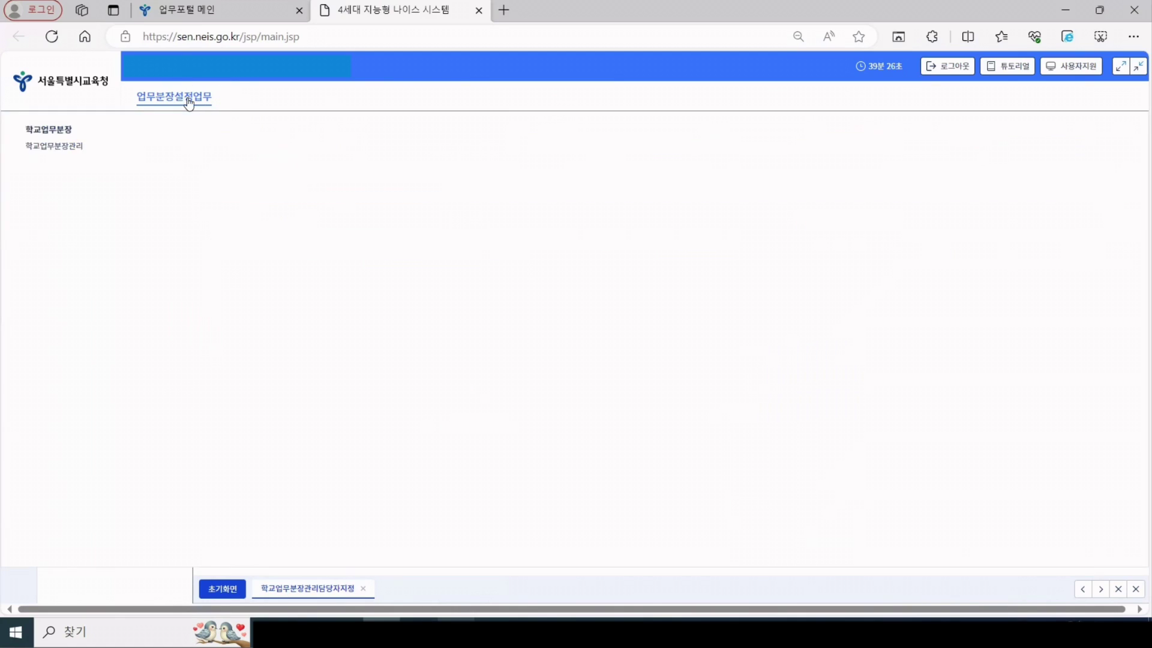
left_click(54, 147)
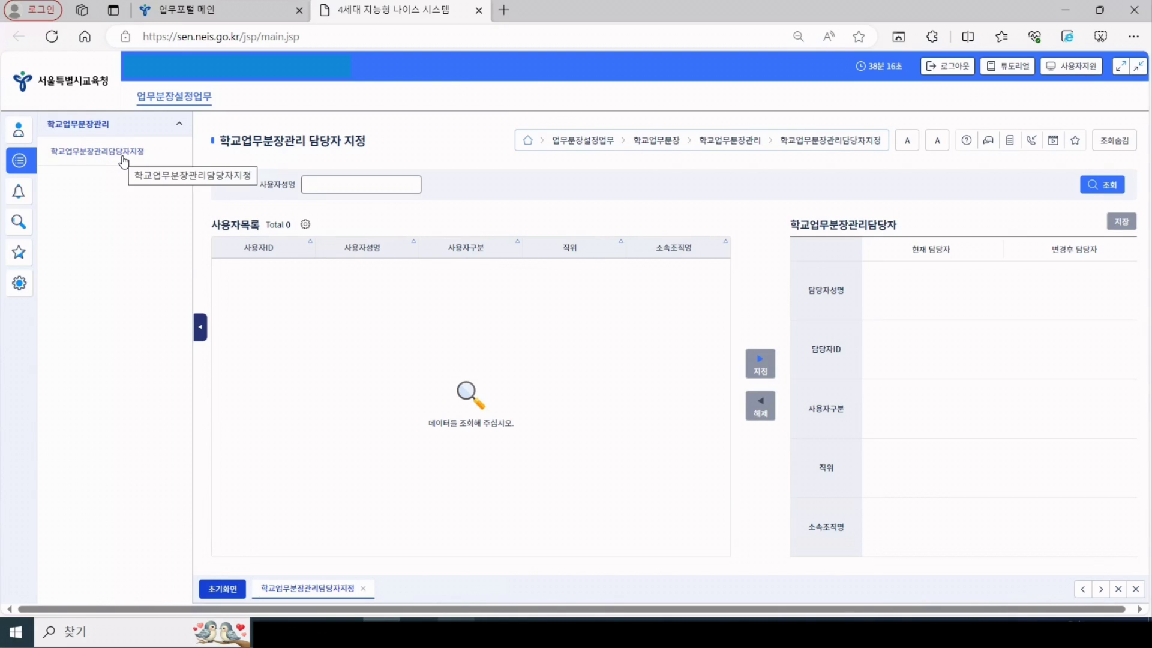
left_click(337, 190)
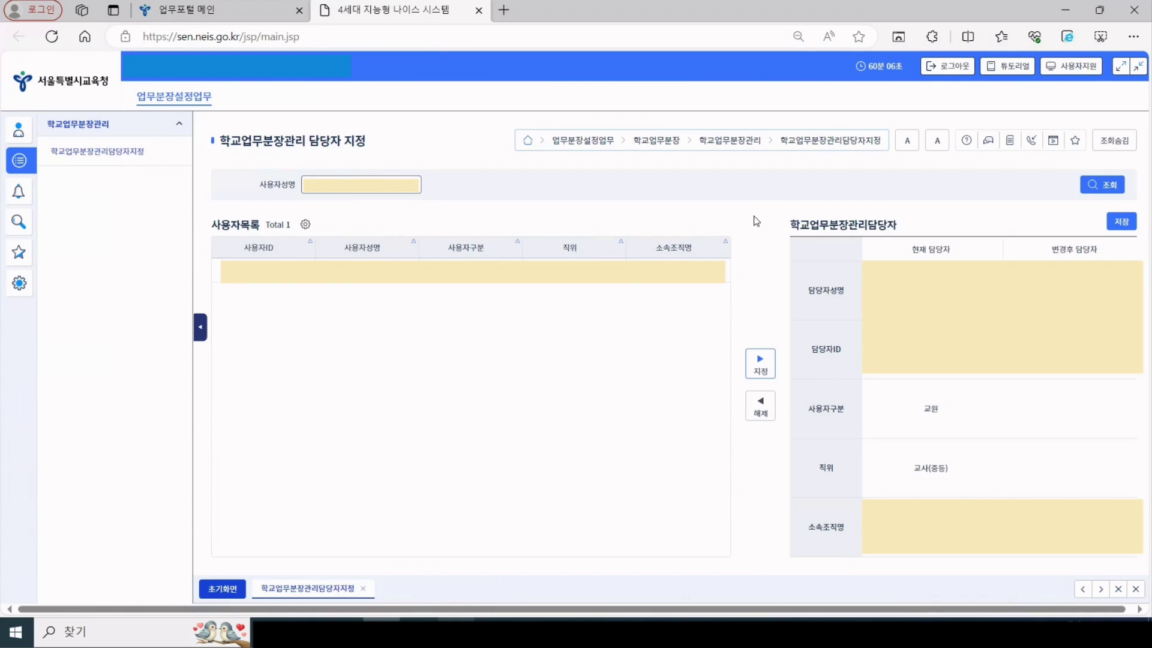
left_click(469, 282)
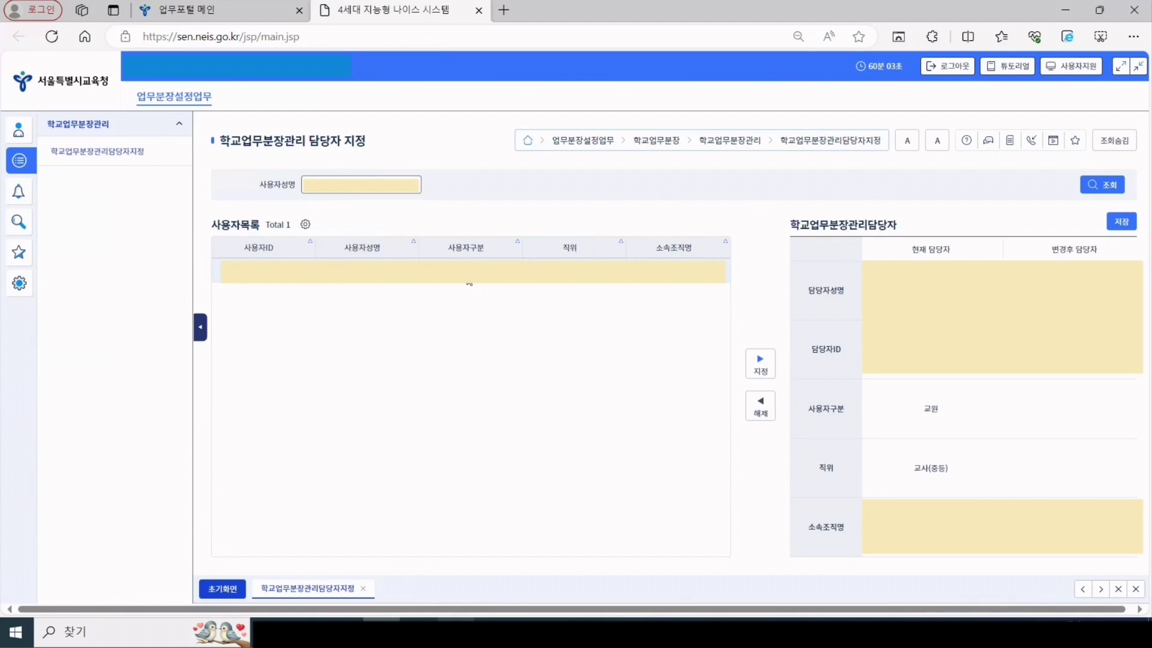
left_click(764, 368)
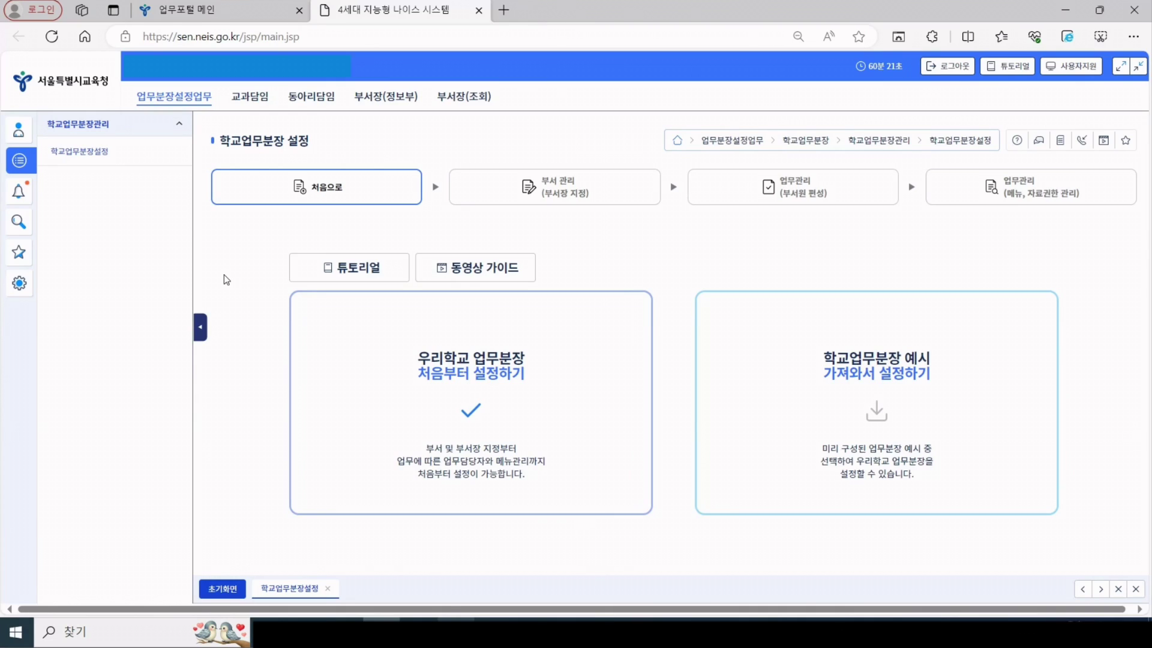
Open the 학교업무분장설정 screen under 학교업무분장관리 and choose setup by importing an existing task assignment.
mouse_move(177, 105)
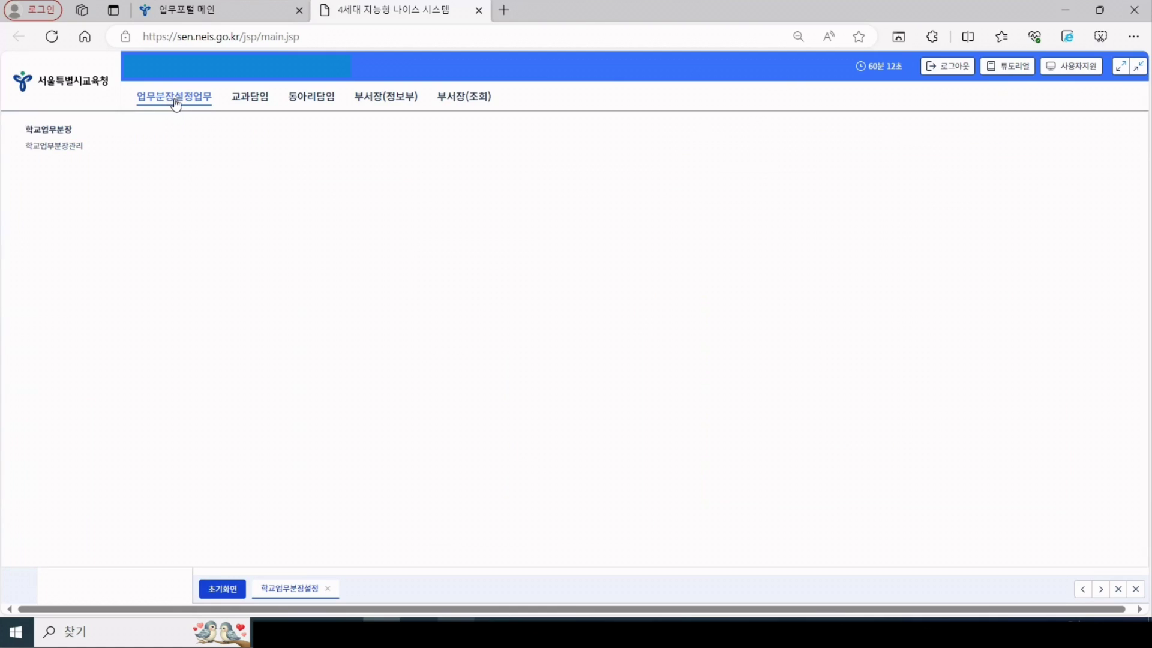
left_click(60, 148)
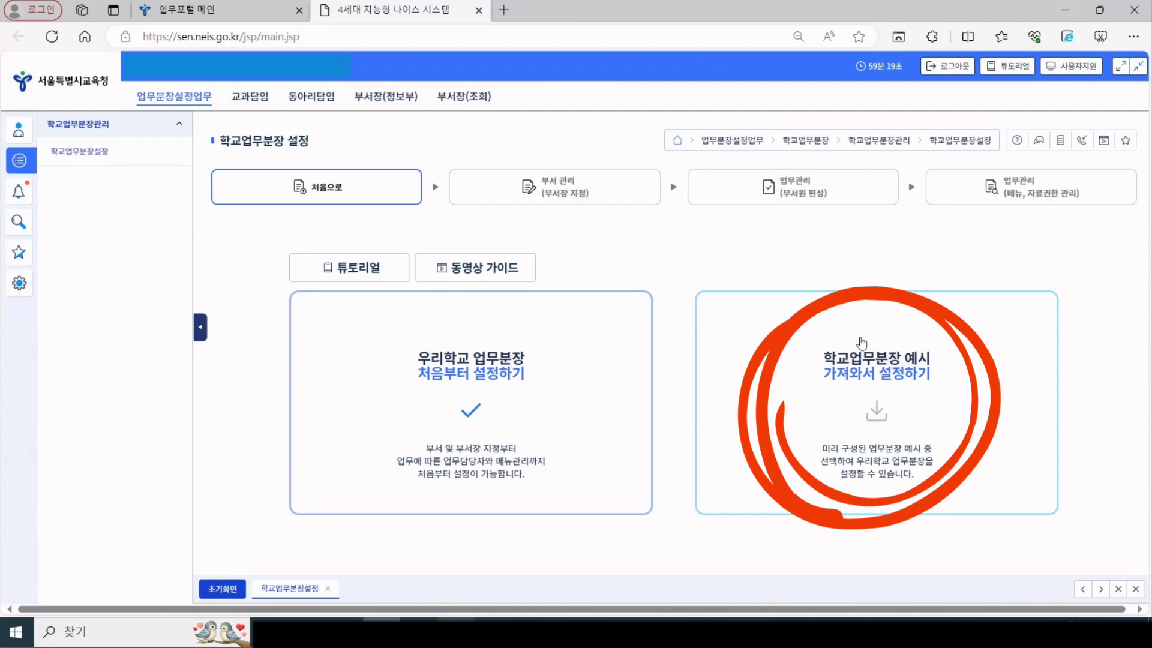
left_click(890, 366)
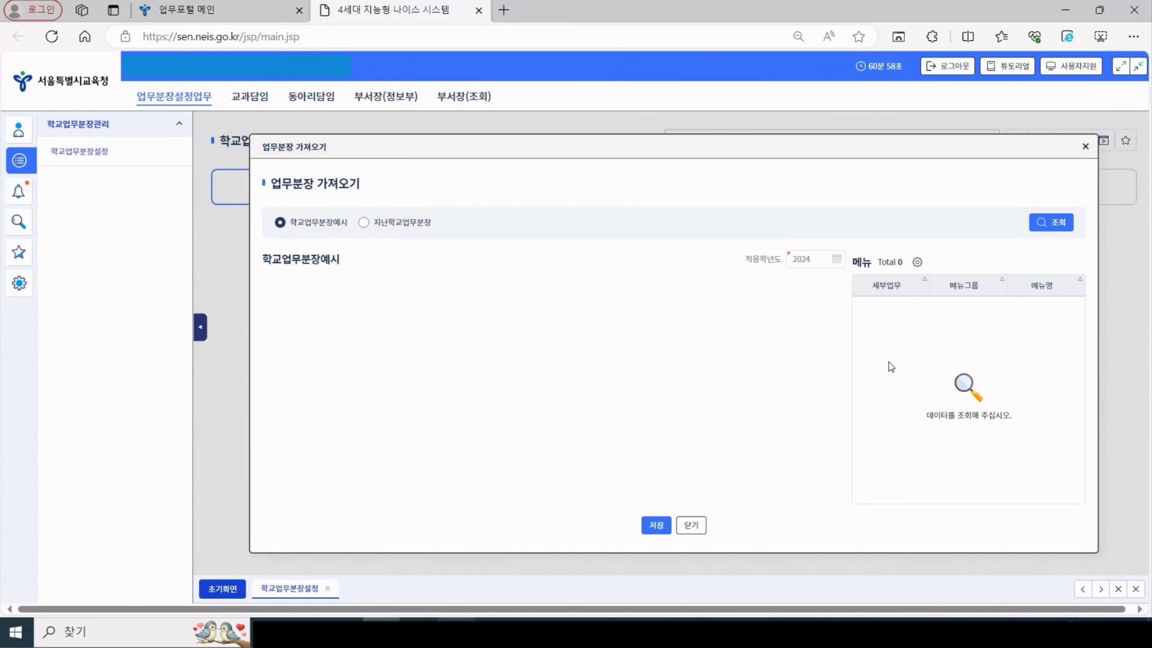
Look up the past school task assignment (지난학교업무분장) for 2023 and apply it to school year 2024.
left_click(363, 223)
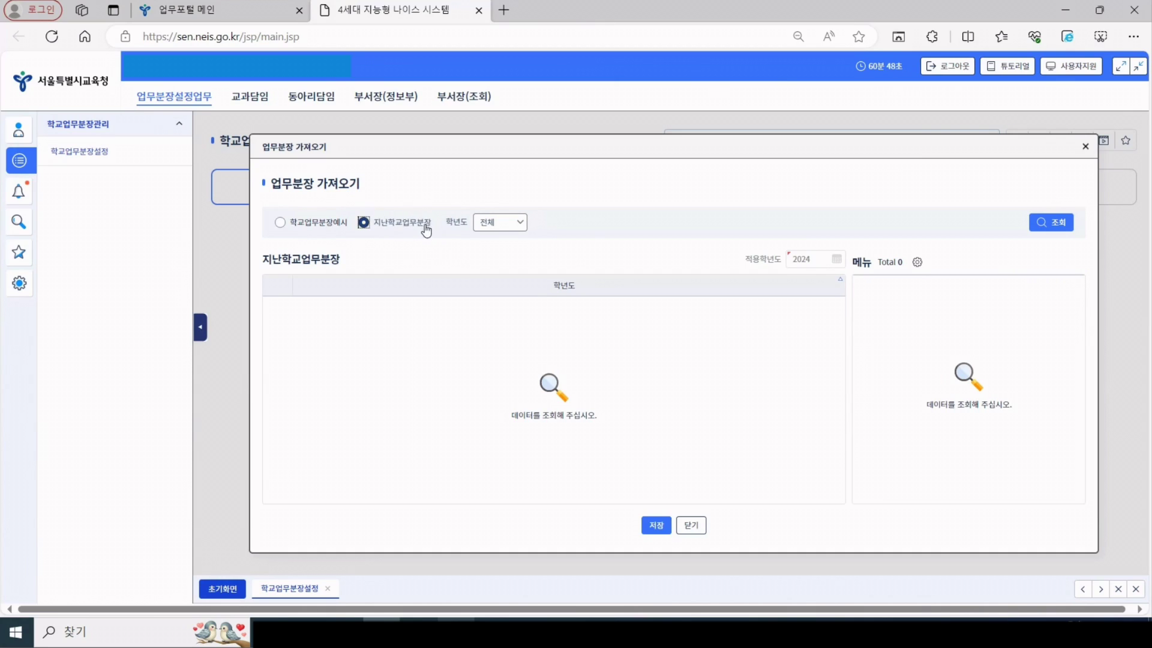
left_click(515, 226)
left_click(510, 298)
left_click(1064, 226)
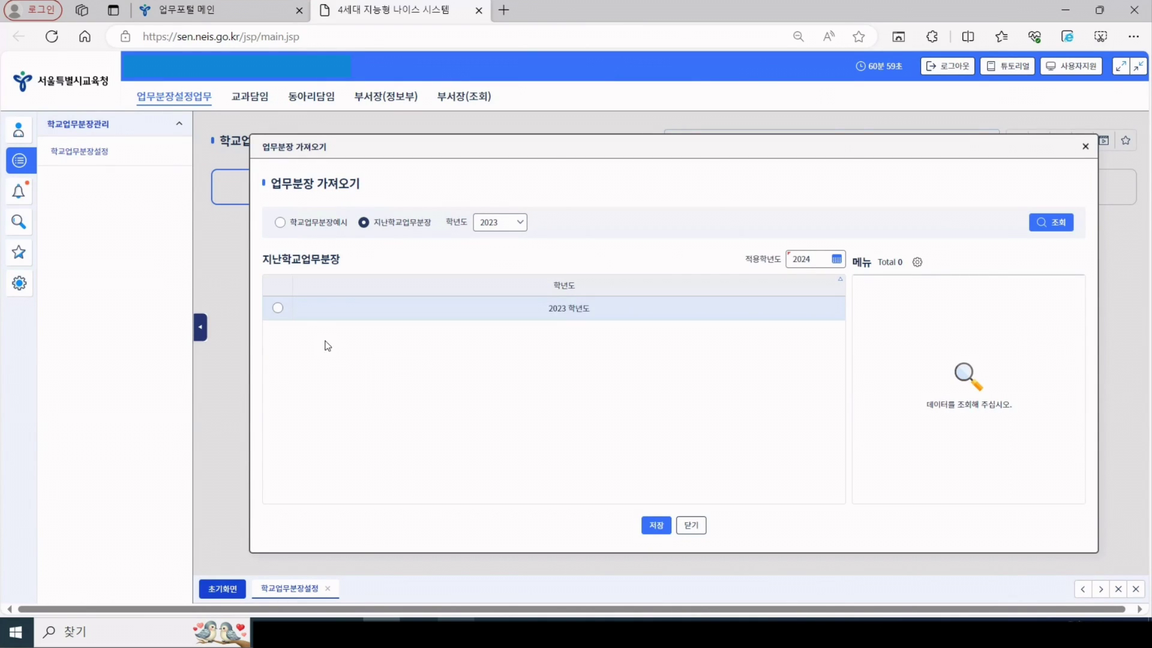
left_click(277, 309)
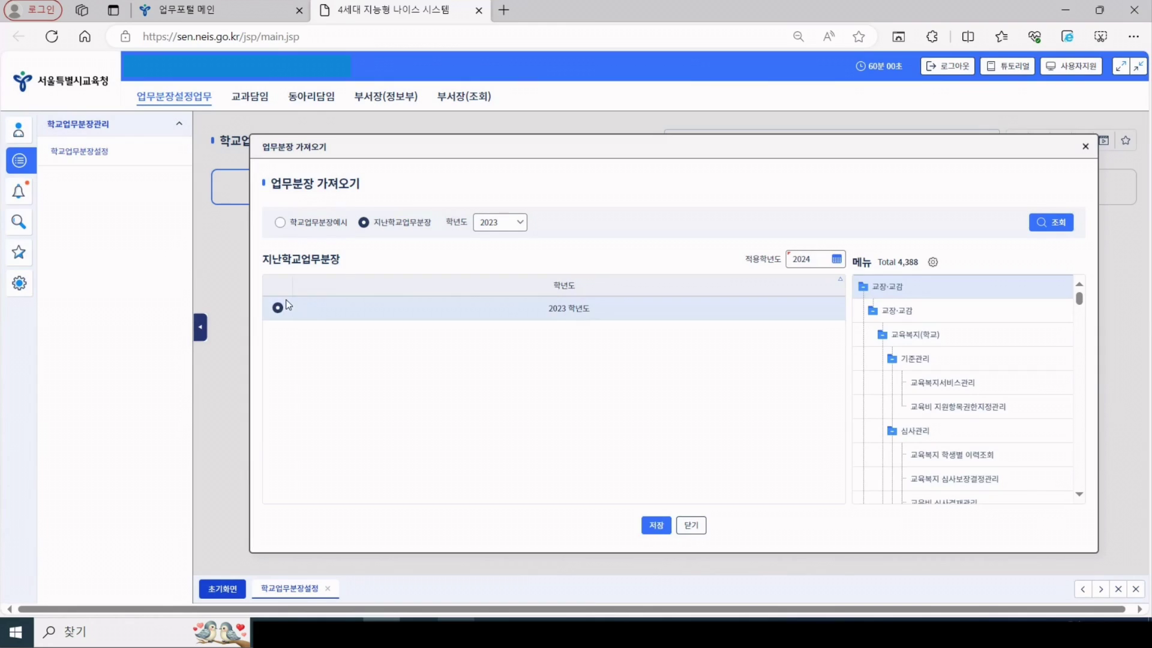
left_click(656, 525)
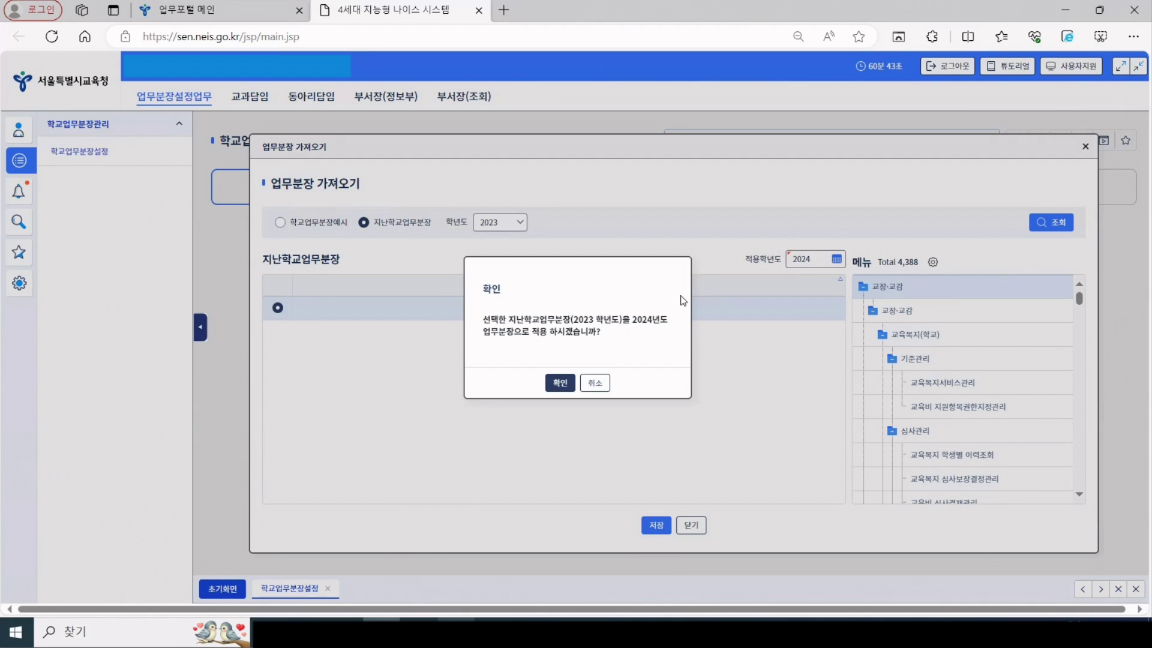
left_click(559, 381)
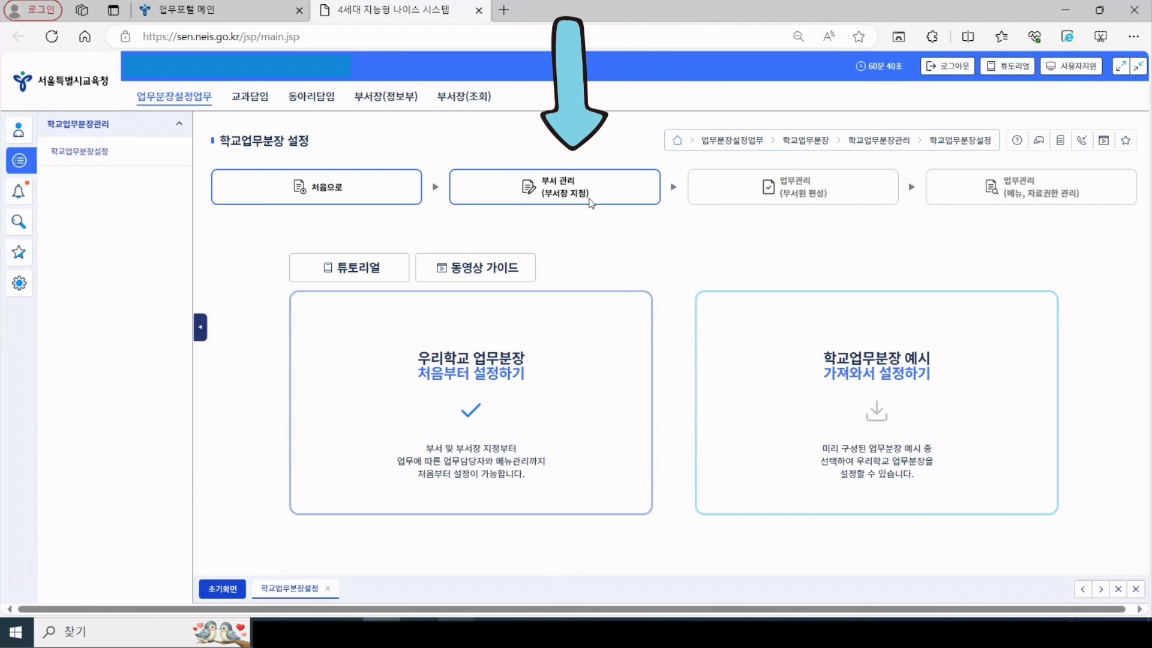
Open the department management stage (부서 관리), retrieve the 2024 departments and review the whole list.
left_click(620, 196)
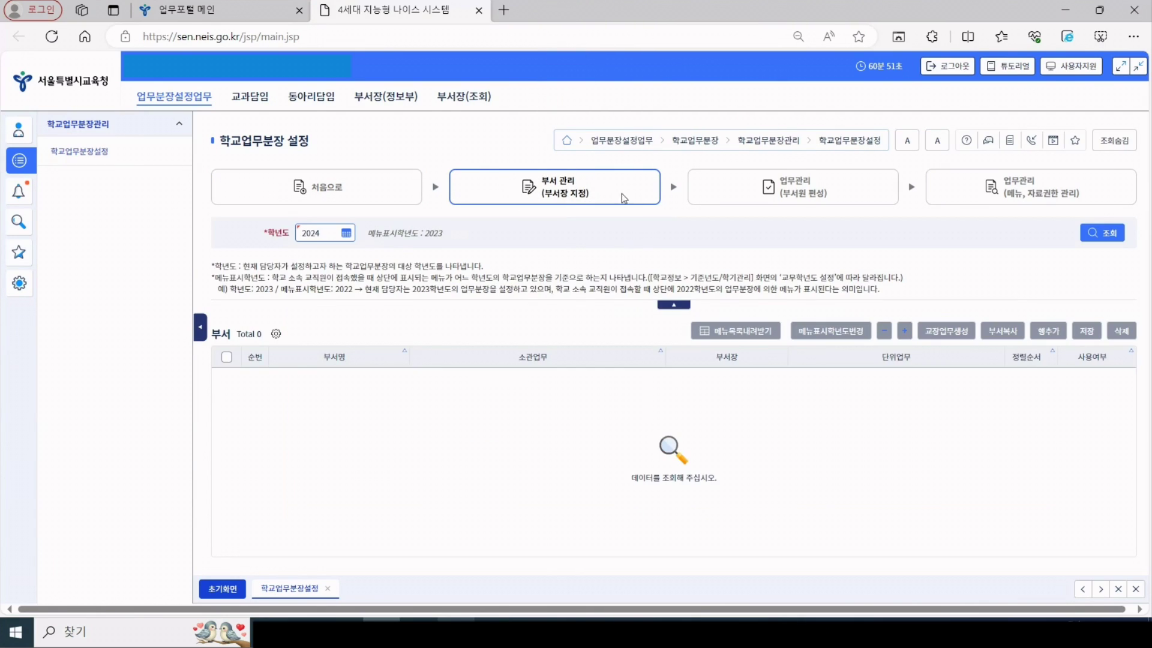
left_click(1106, 234)
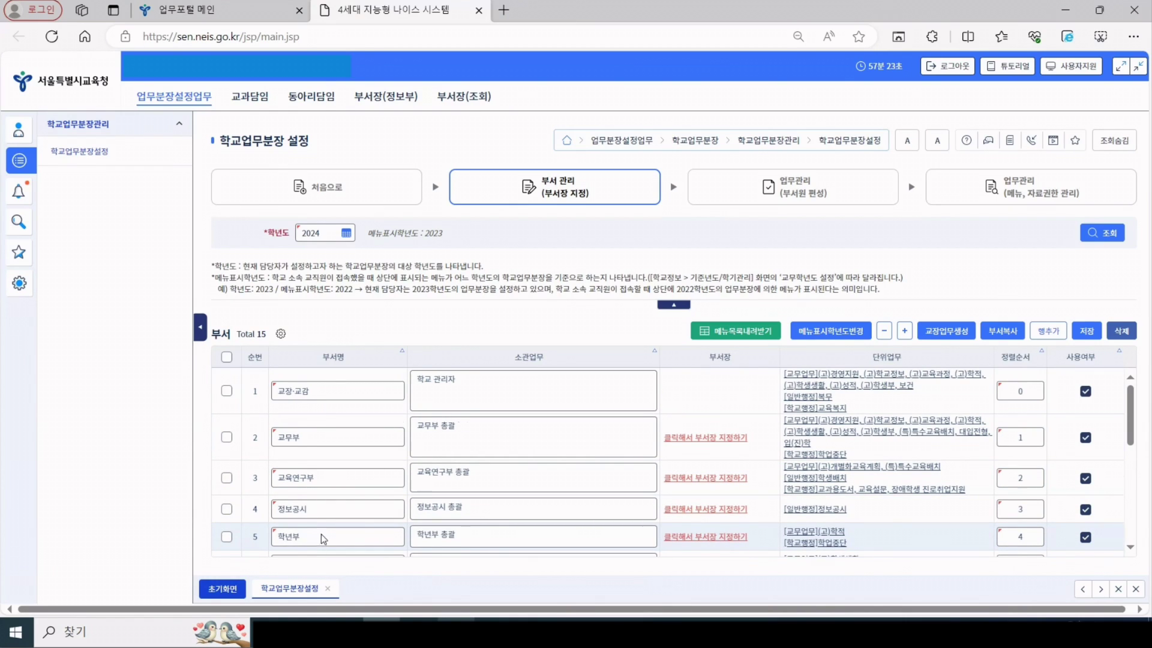
scroll(322, 534, "down", 6)
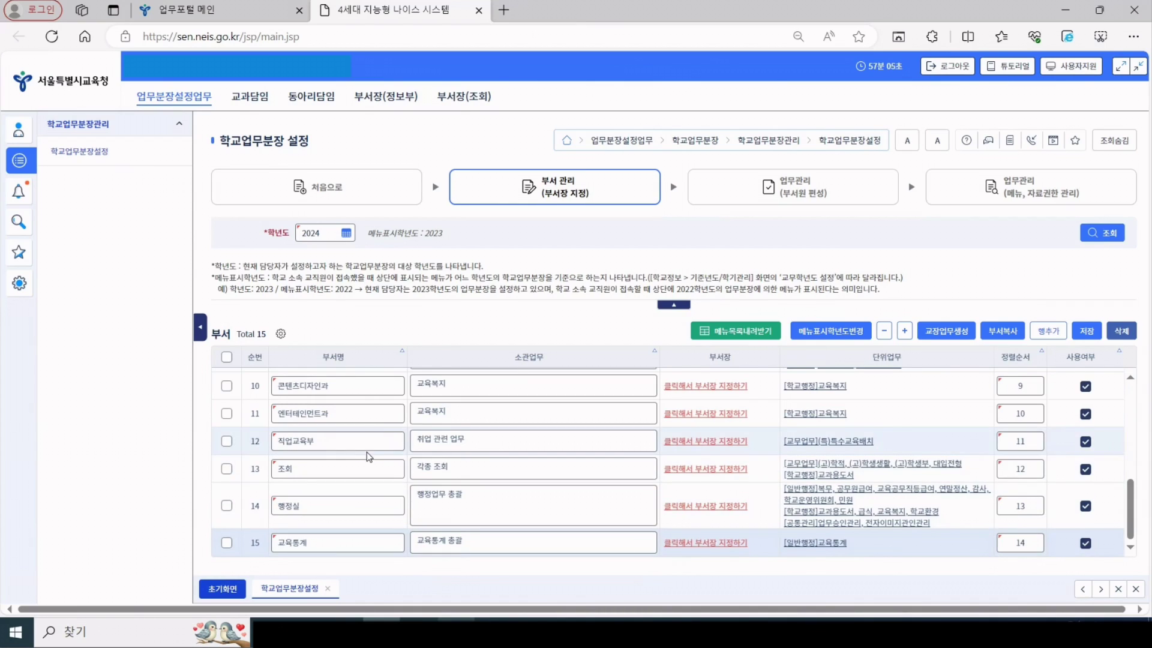
scroll(387, 507, "up", 6)
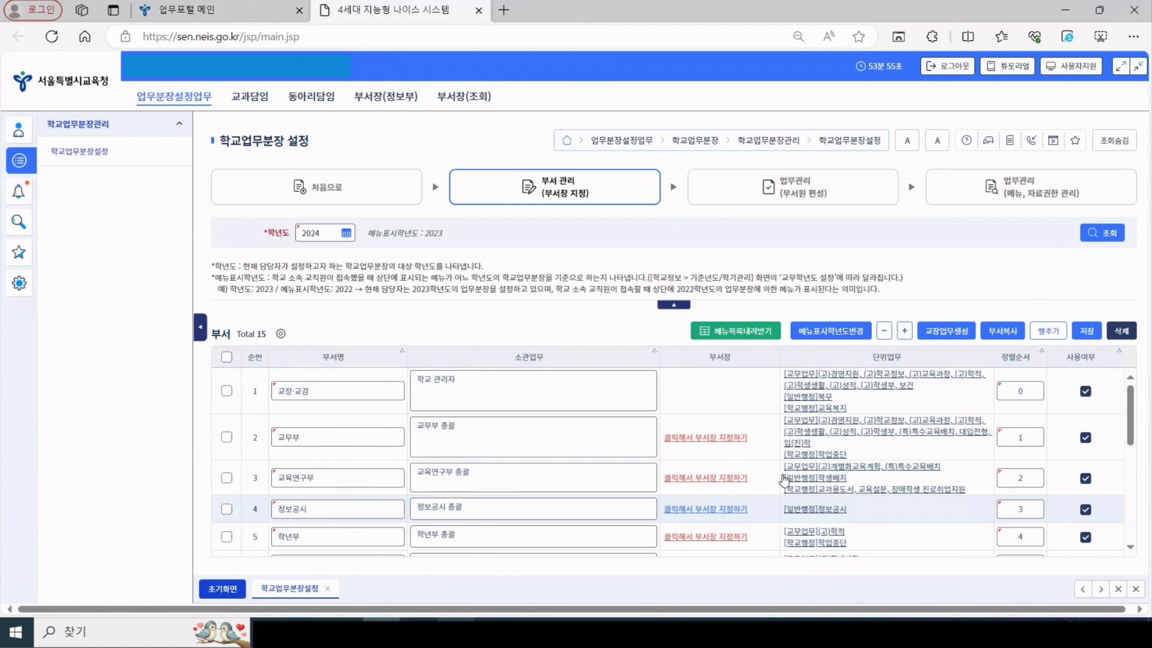
Search for a staff member by name and assign them as department head of 교무부.
left_click(728, 442)
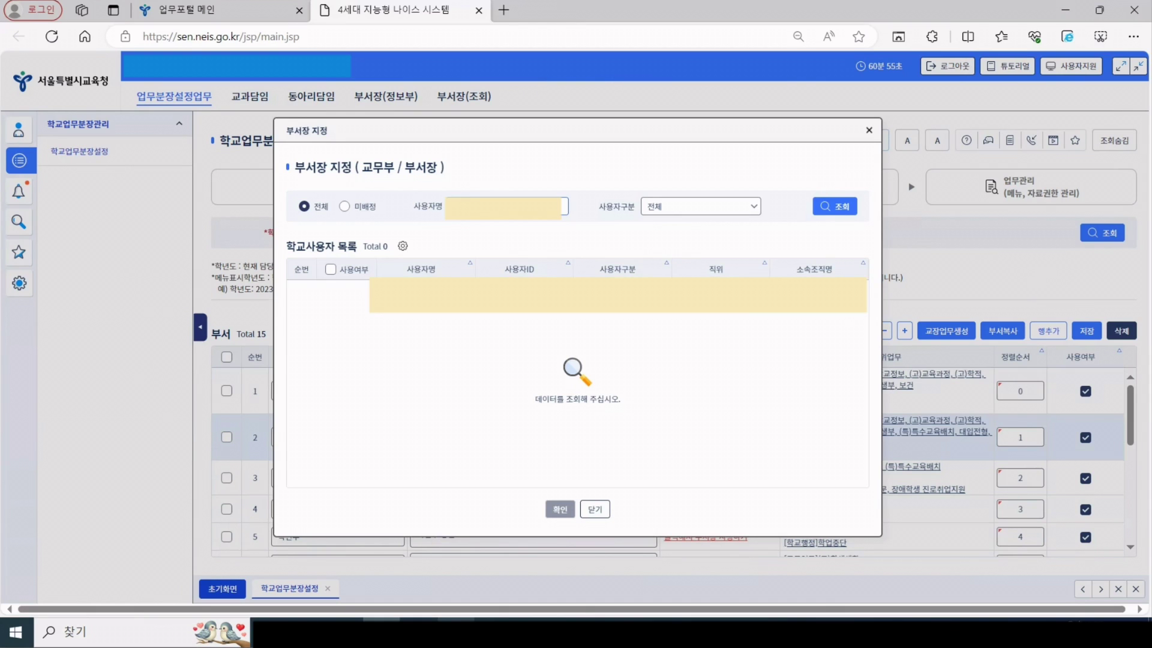
key("Return")
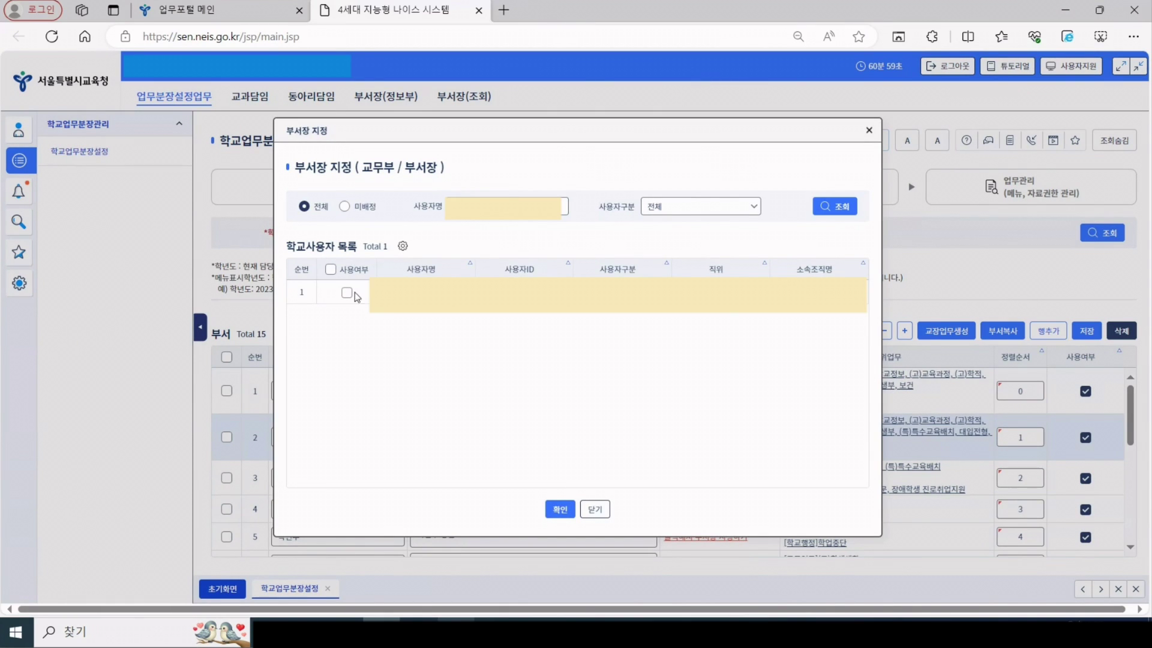
left_click(347, 293)
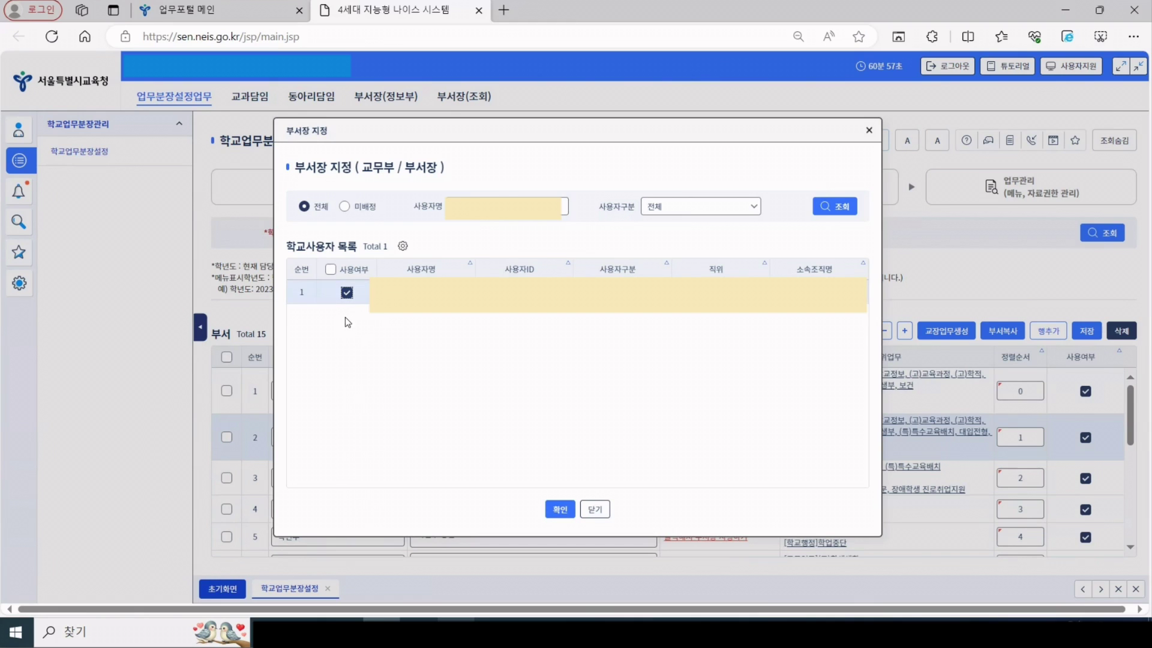
left_click(559, 509)
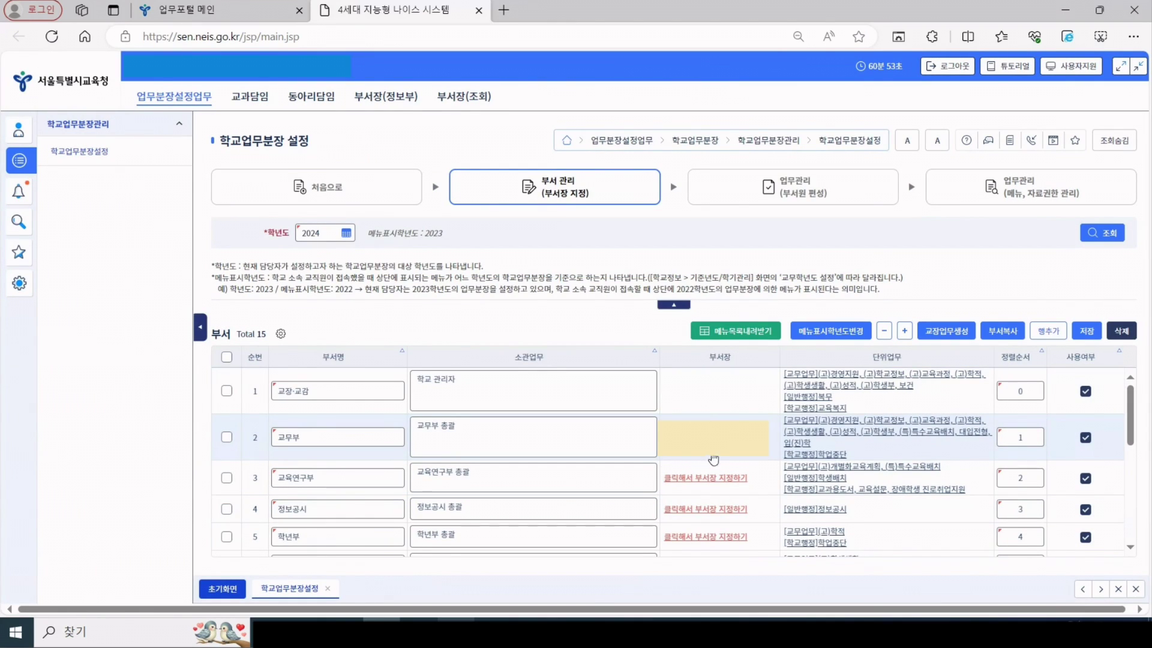
Search for a staff member by name and assign them as department head of 정보공시.
left_click(706, 510)
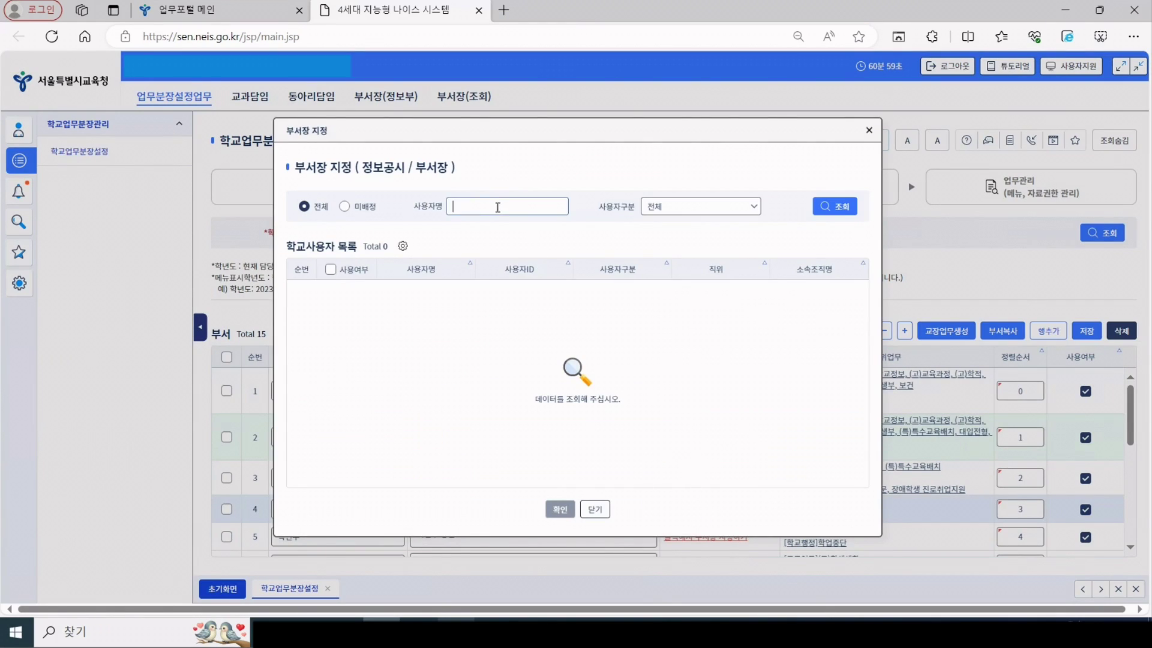
key("Return")
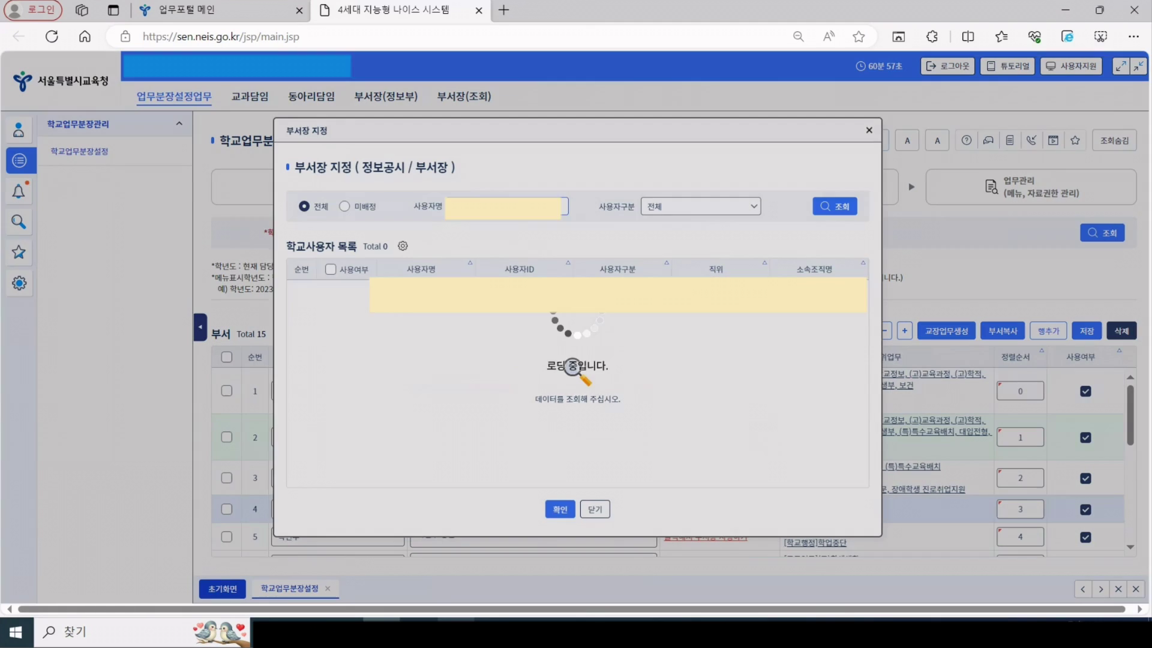
left_click(347, 294)
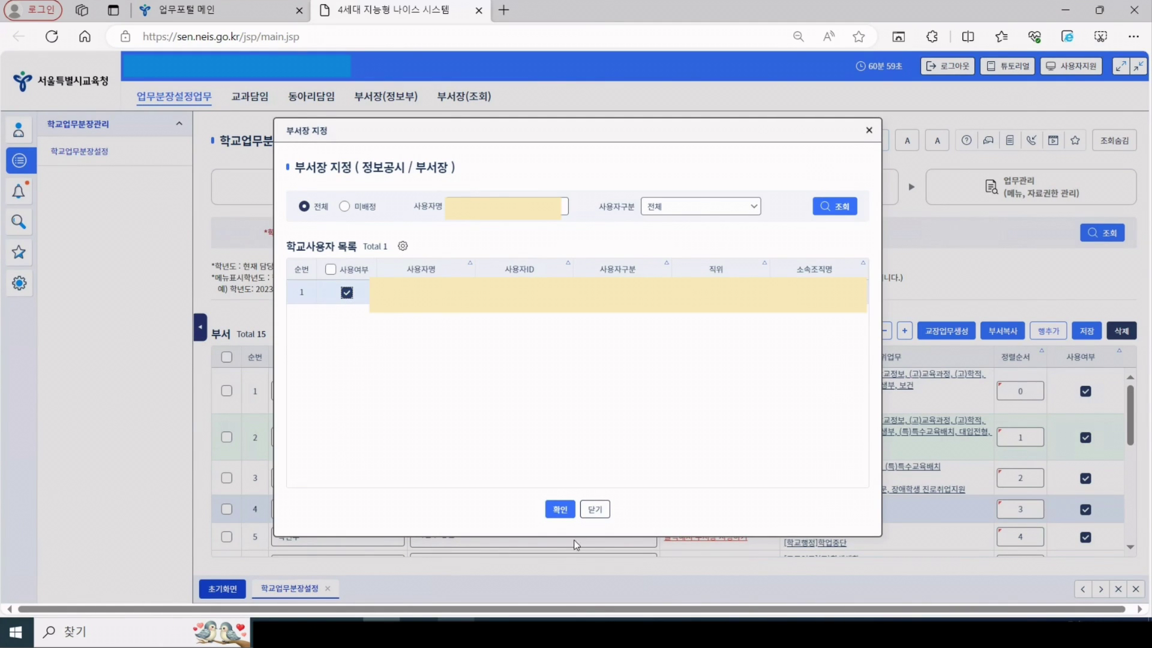
left_click(560, 509)
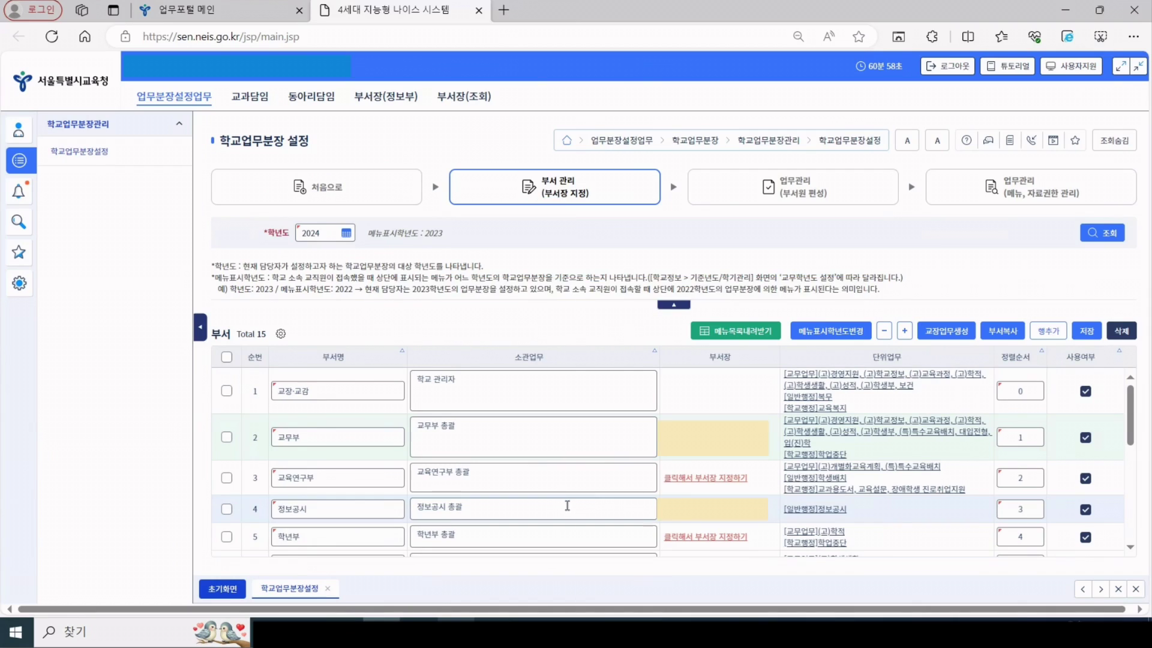
Reopen the department head assignment for 정보공시, search for a staff member by name and confirm that selection.
left_click(692, 519)
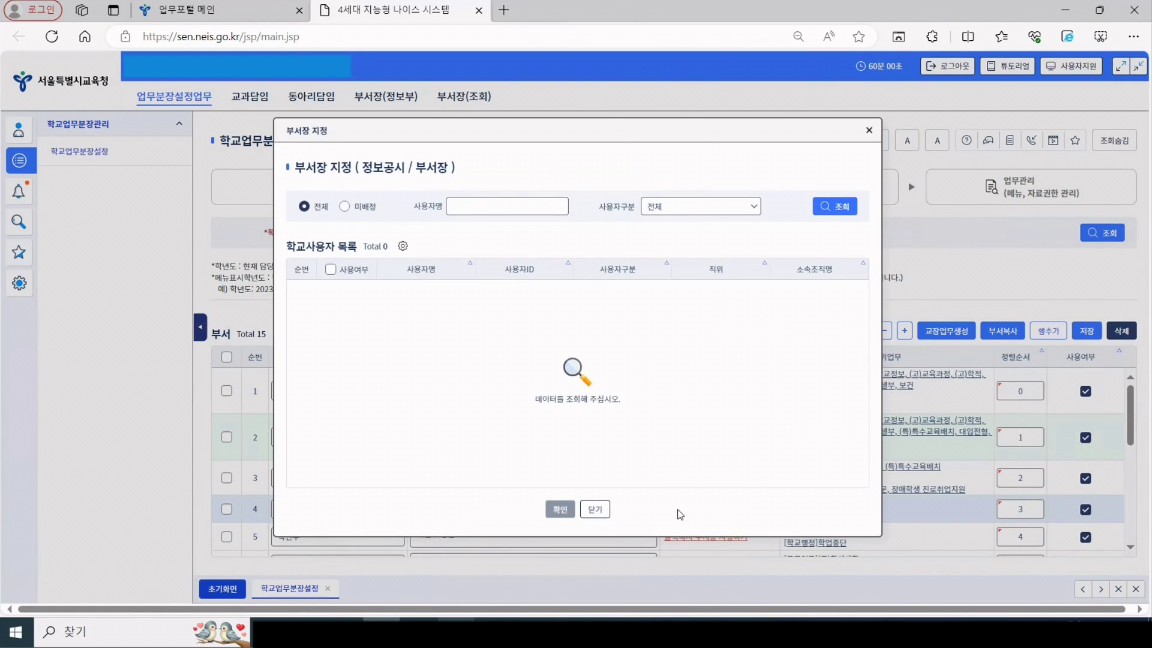
left_click(511, 207)
key("Return")
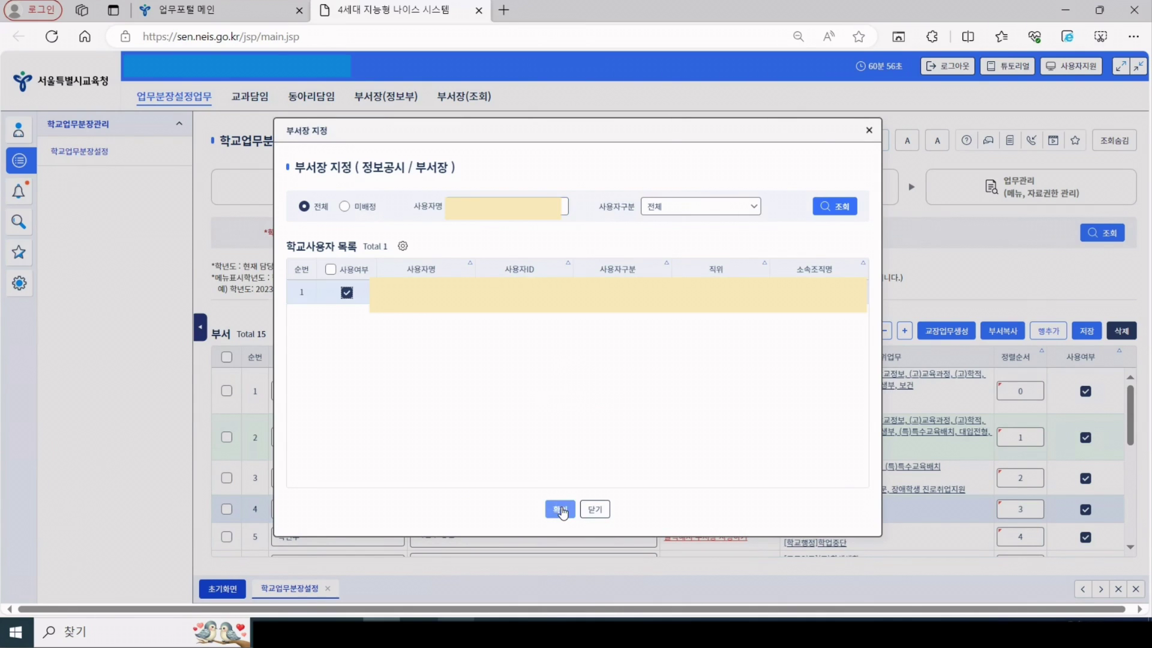
left_click(560, 509)
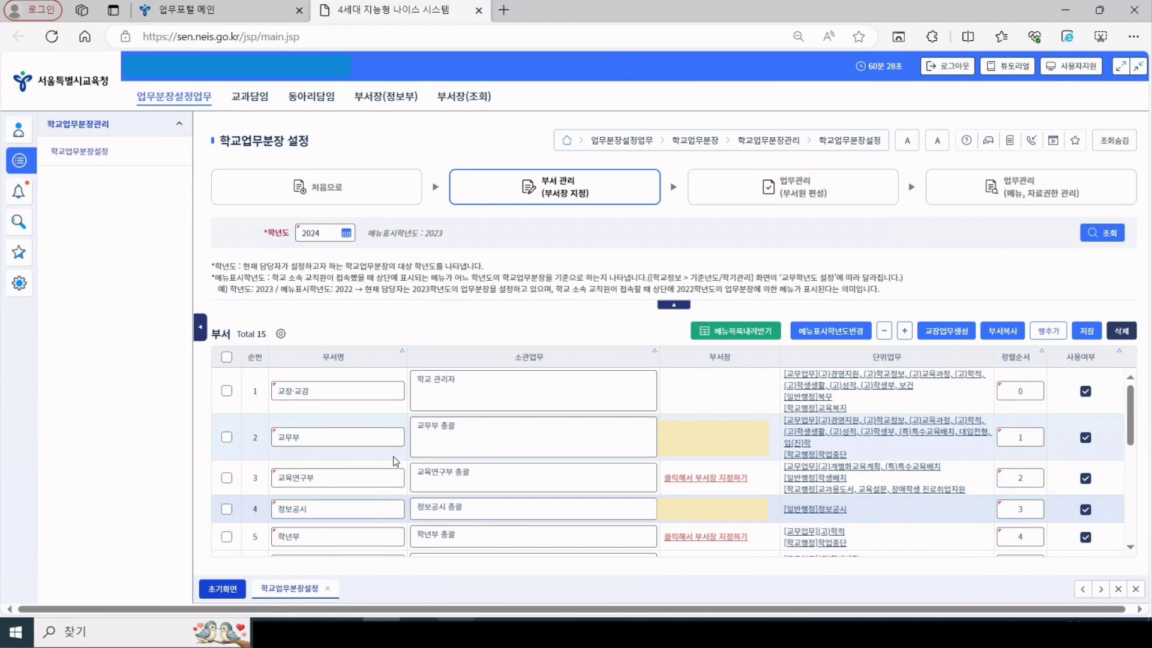
Examine which unit tasks (단위업무) are selected for 교무부 and close the selection without changes.
left_click(798, 429)
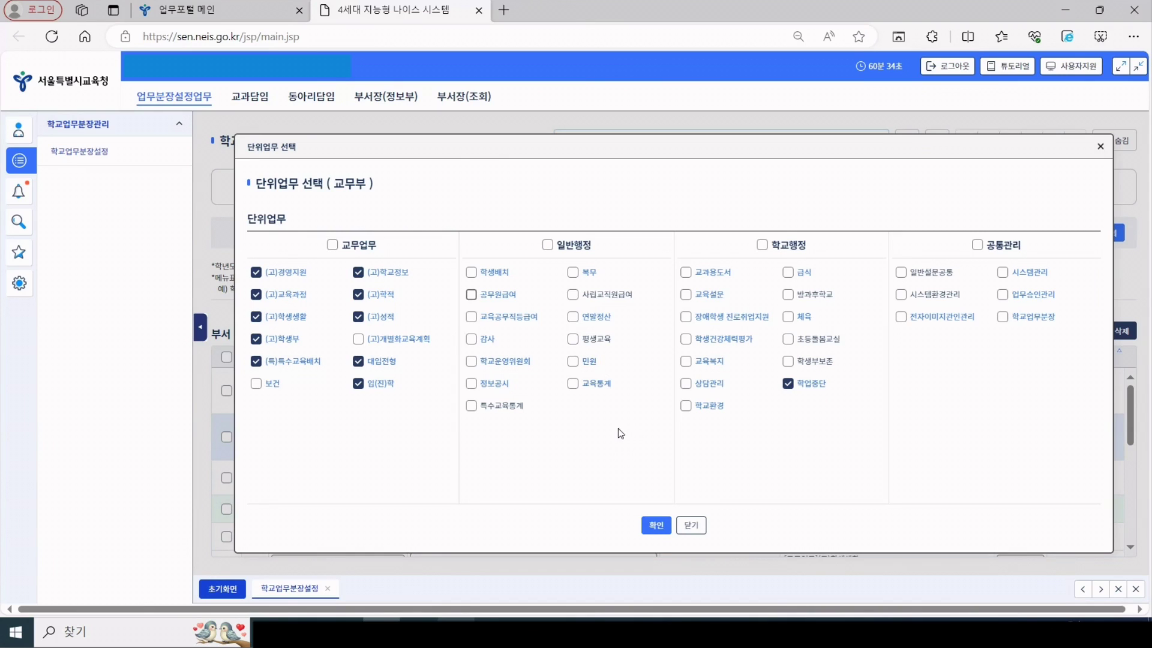
left_click(691, 526)
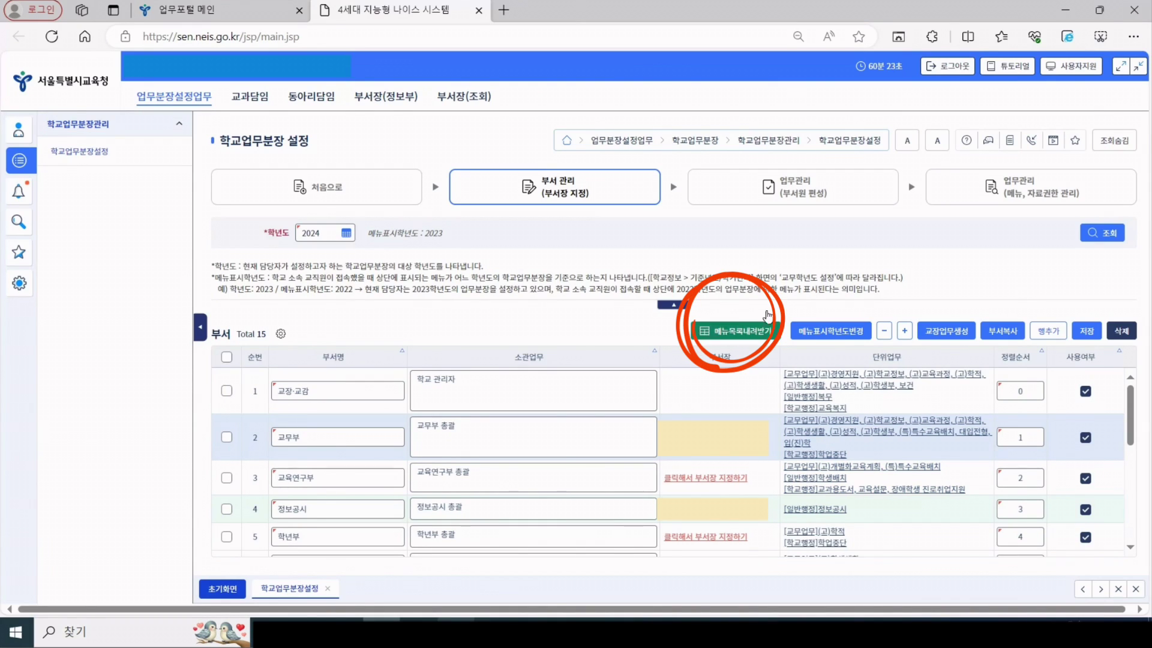
Download the menu list (메뉴목록) as a spreadsheet, open it in Excel and review its 단위업무명 column.
left_click(743, 333)
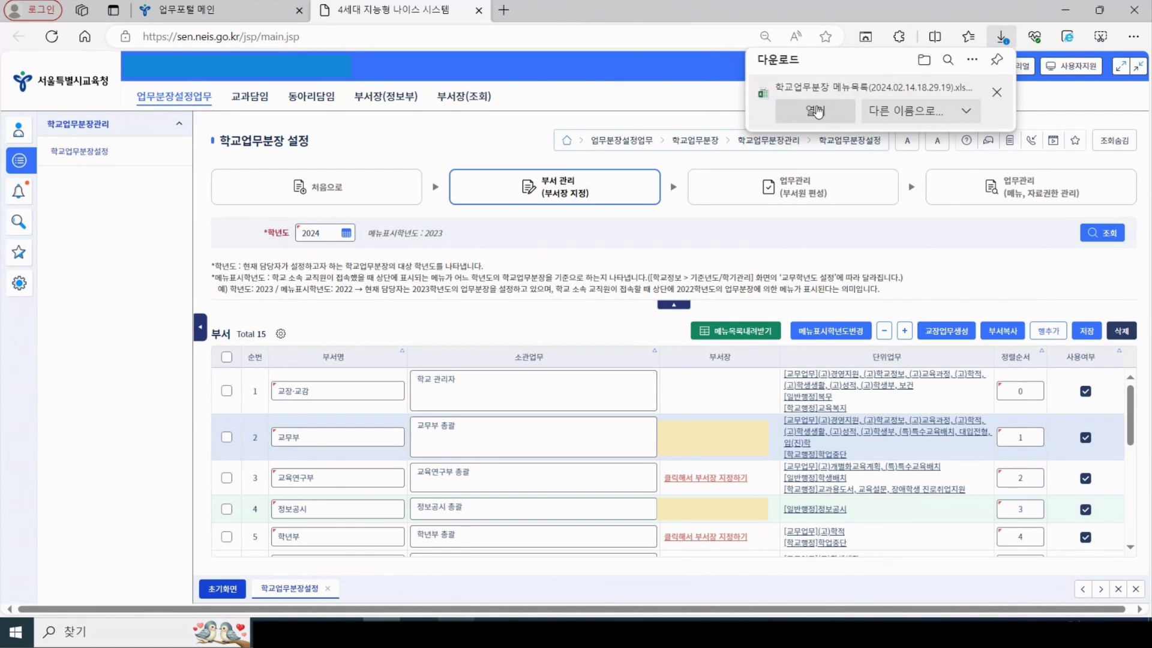
left_click(817, 111)
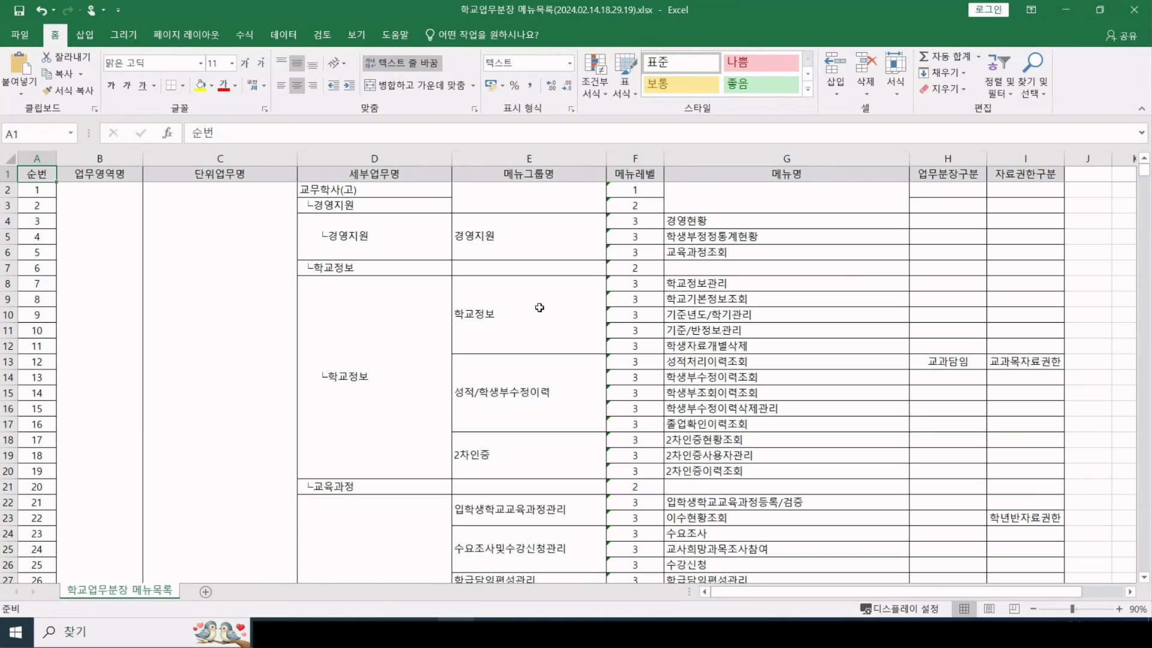
left_click(243, 154)
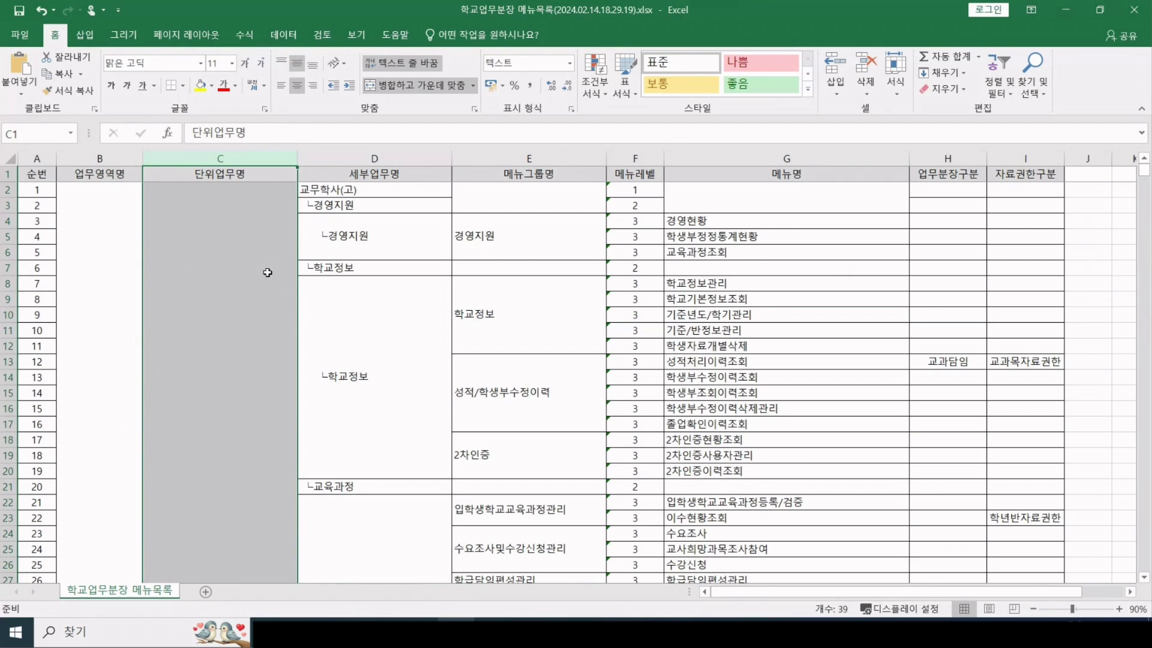
scroll(275, 400, "down", 20)
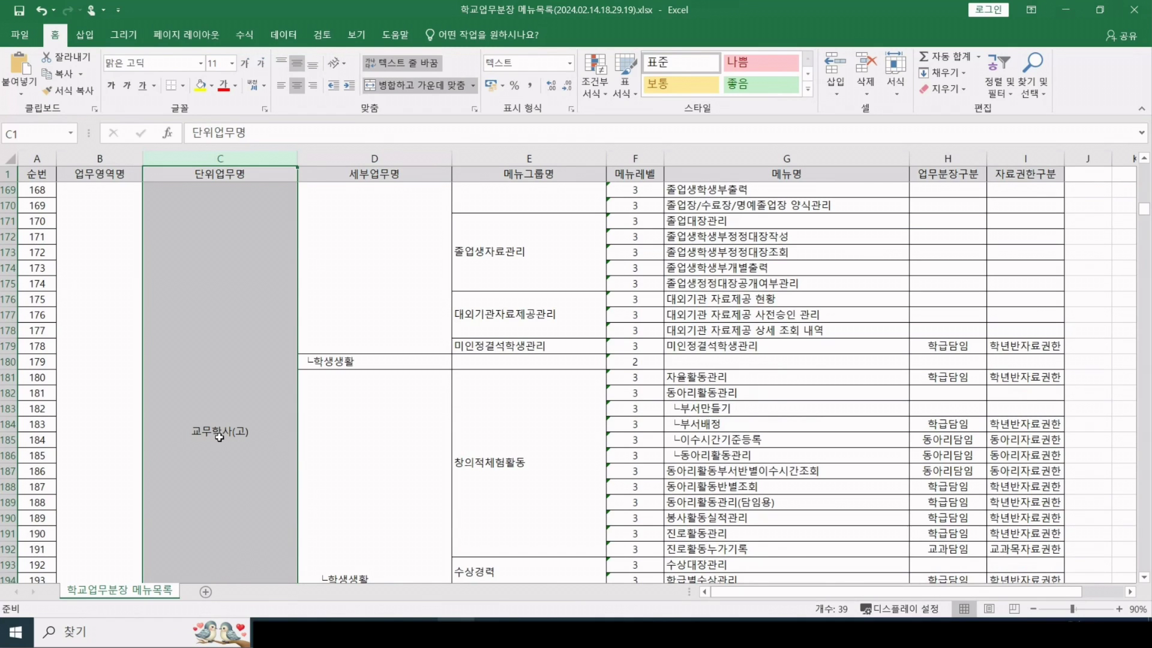
key("ctrl+Home")
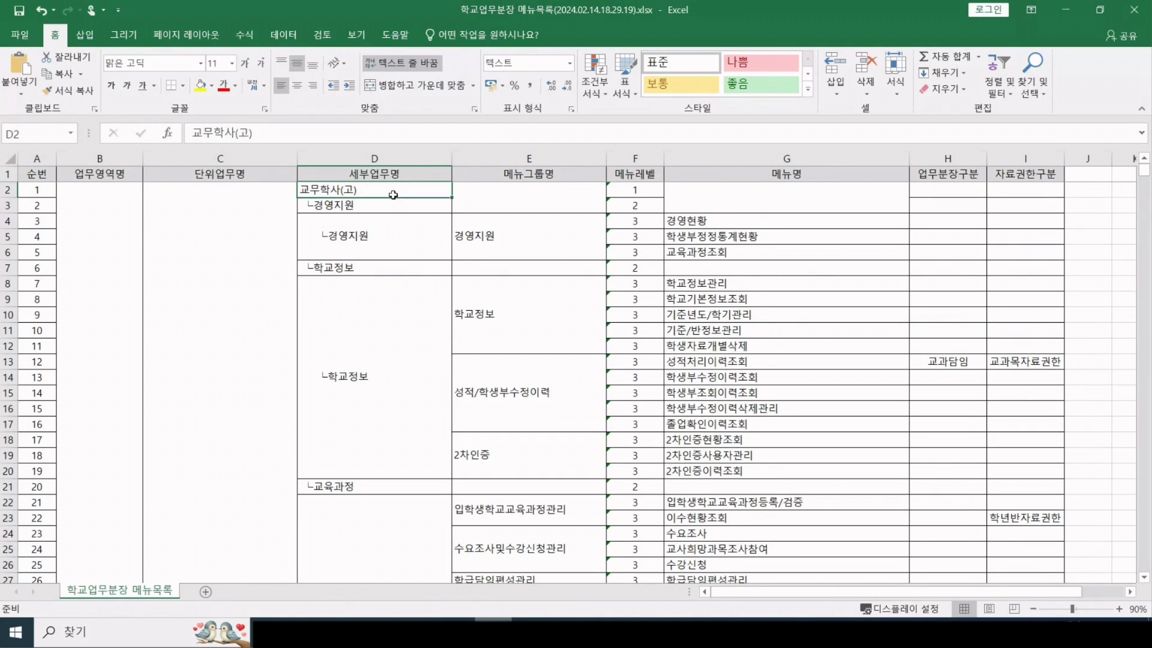
Examine the 세부업무명 entries 경영지원, 학교정보 and 교육과정 in the menu list spreadsheet.
left_click(356, 205)
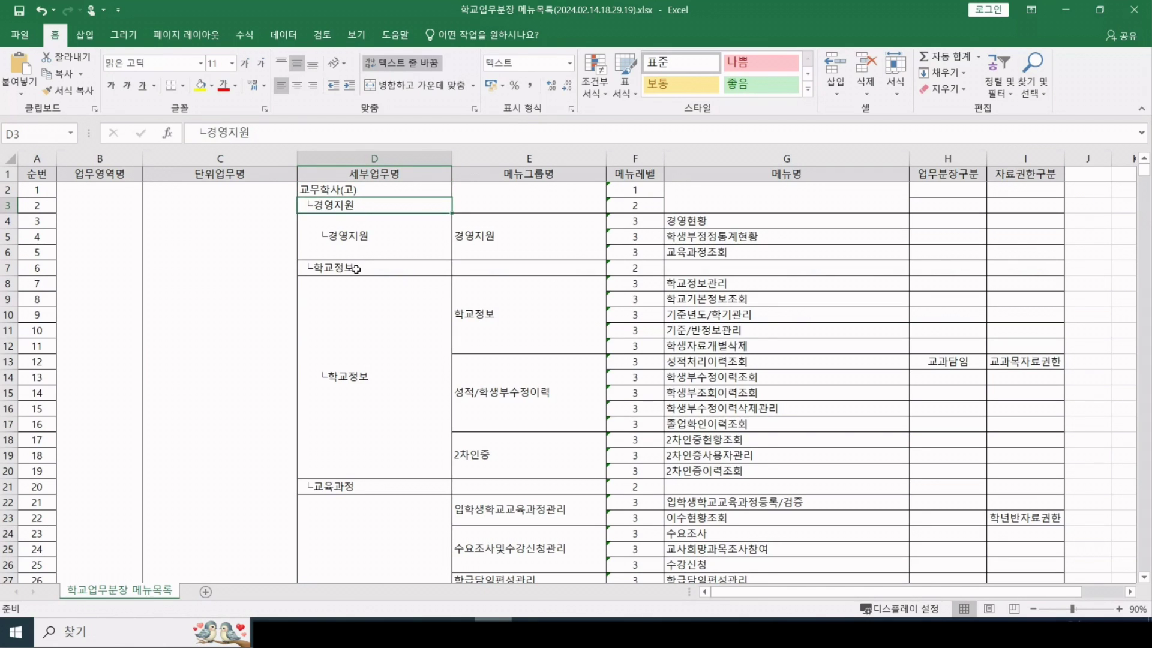
left_click(355, 269)
left_click(342, 486)
scroll(366, 474, "down", 3)
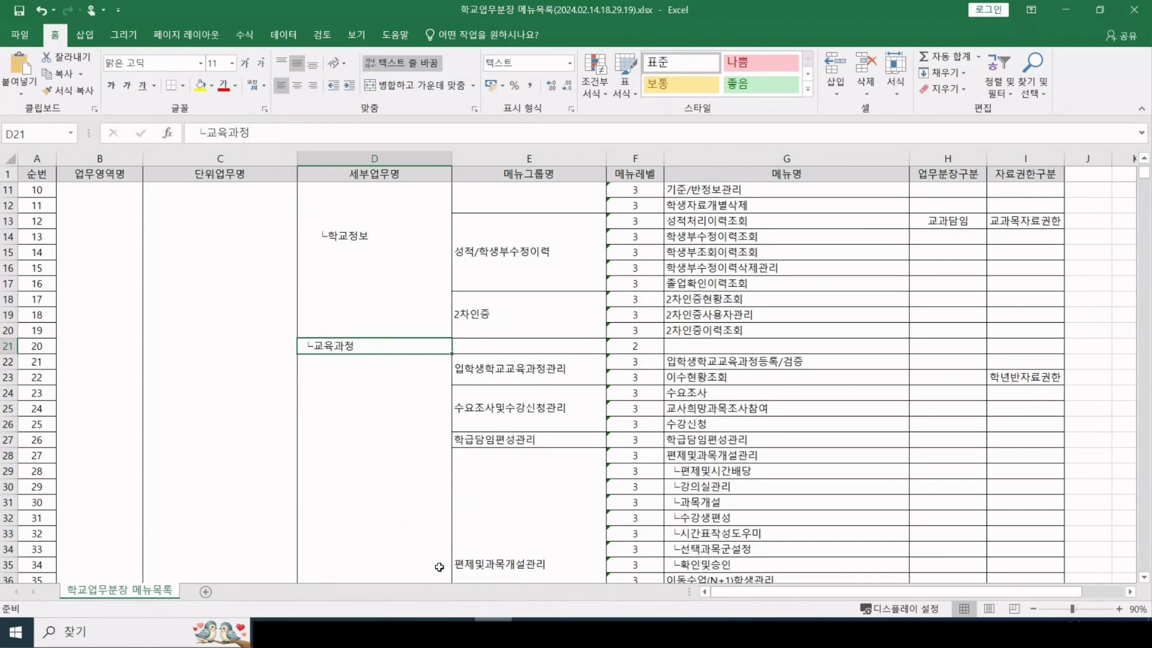
Switch to NEIS, clear and reselect the unit tasks (고)경영지원 and (고)교육과정 in the 교무부 selection.
key("alt+Tab")
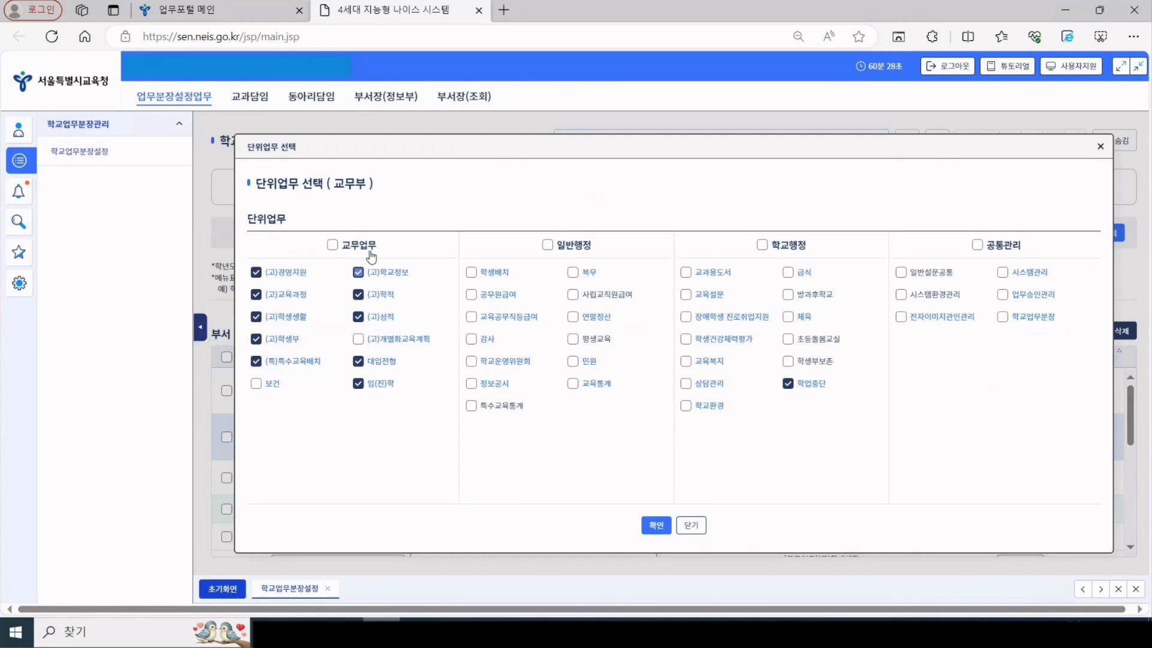
left_click(257, 273)
left_click(257, 273)
left_click(258, 295)
left_click(258, 295)
Compare the spreadsheet's whole 세부업무명 column with the 단위업무 selection of 교무부 in NEIS.
key("alt+Tab")
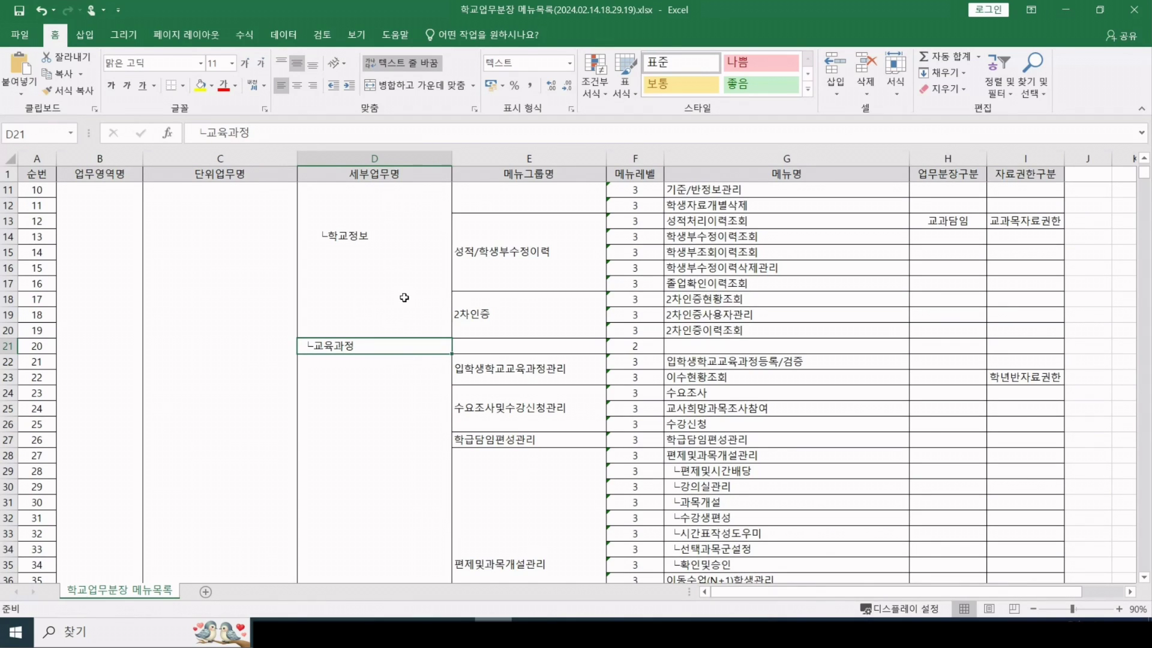
left_click(420, 158)
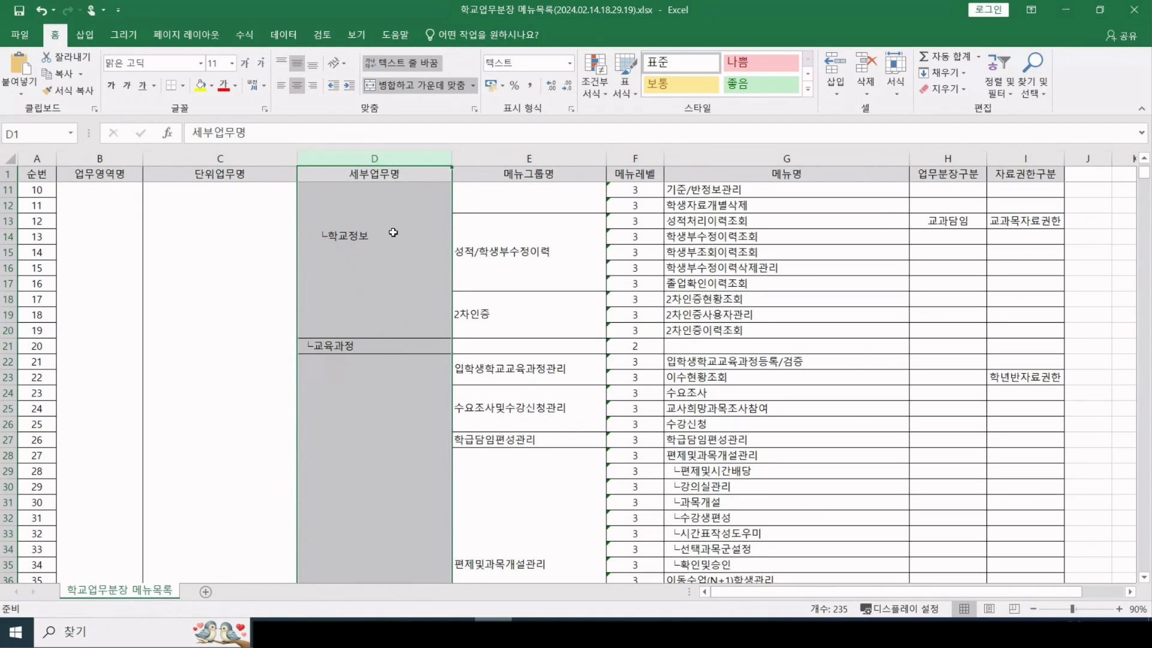
key("alt+Tab")
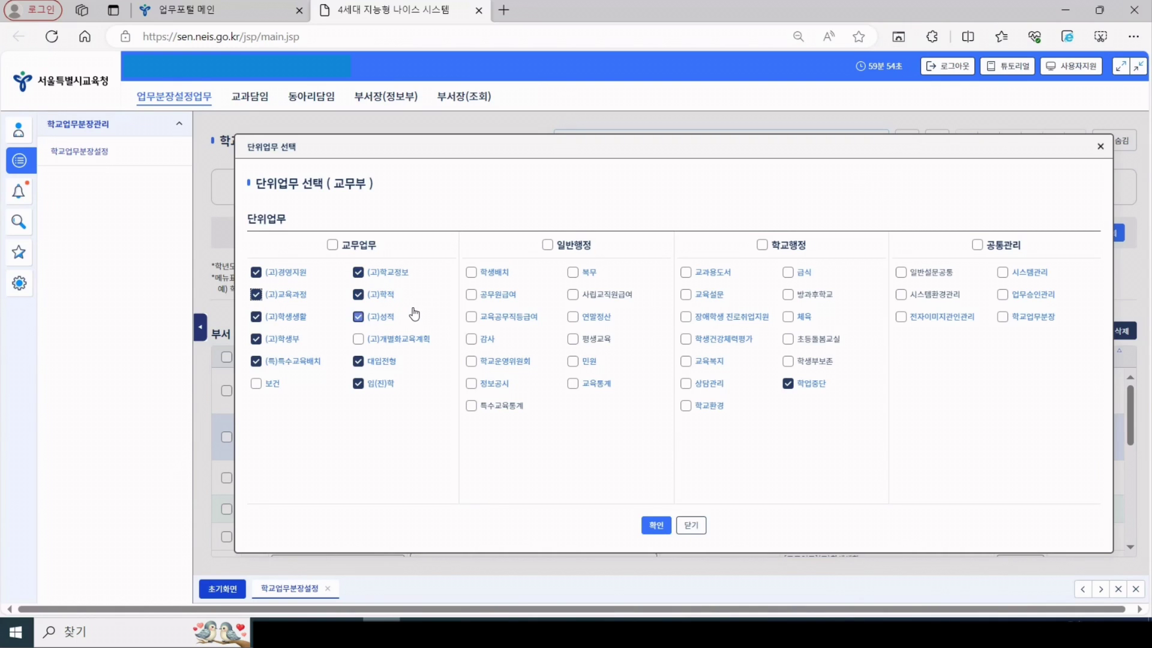
Switch to Excel, add the column headers 부서명 in J1 and 사용자 in K1 of the menu list, and select both columns.
key("alt+Tab")
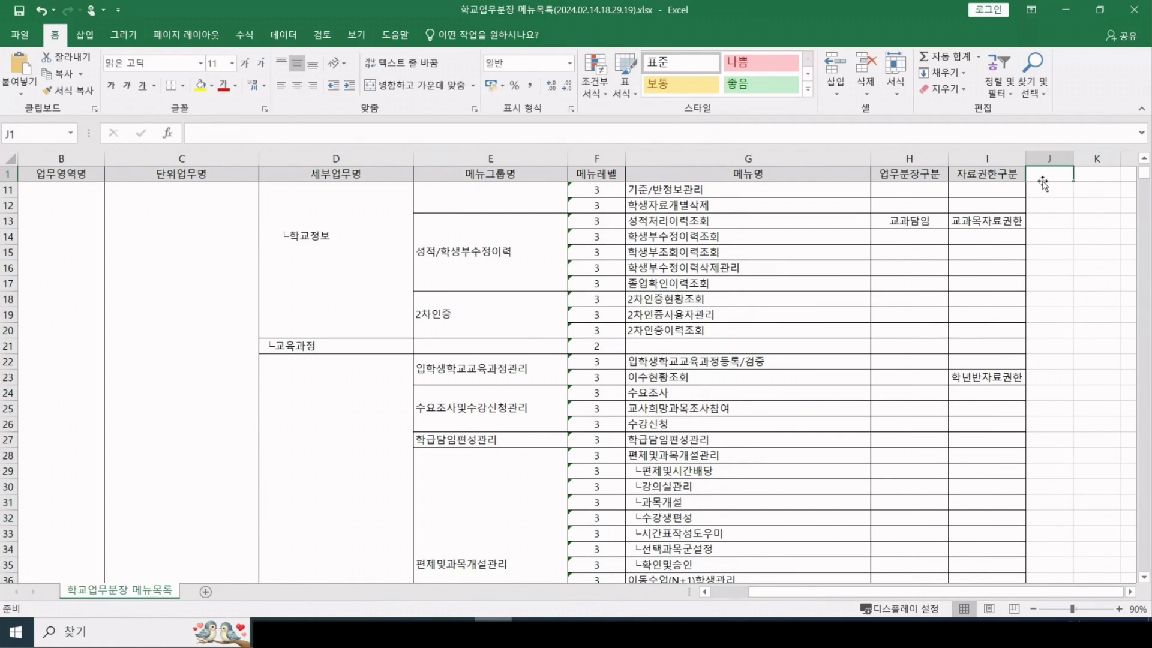
type("부서명")
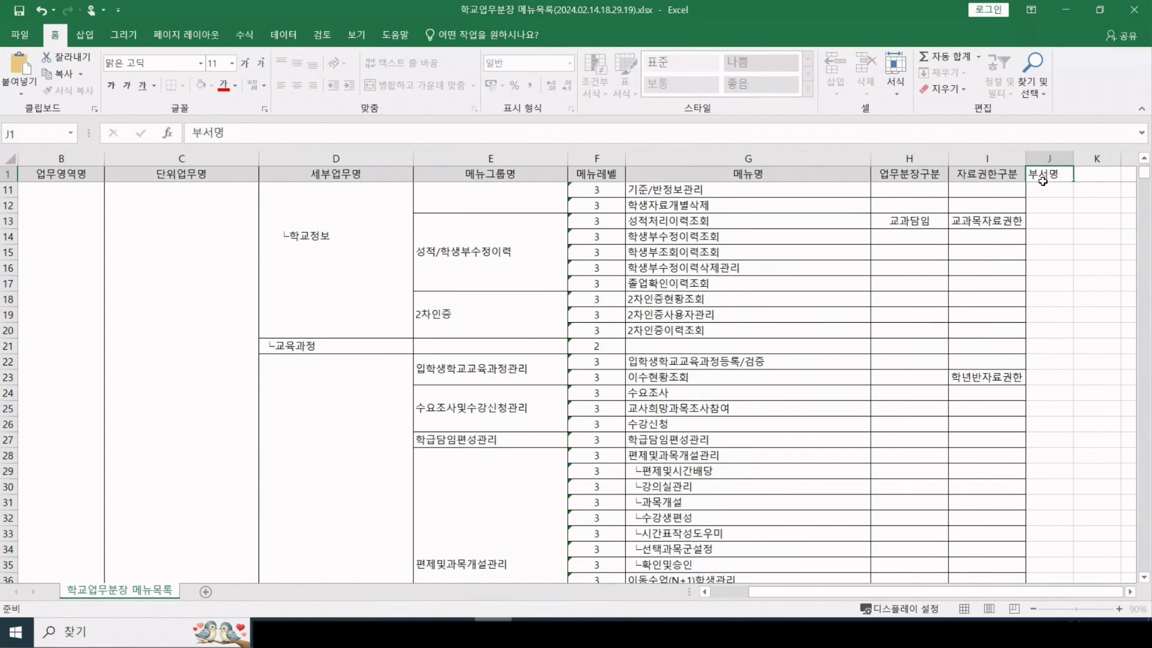
key("Tab")
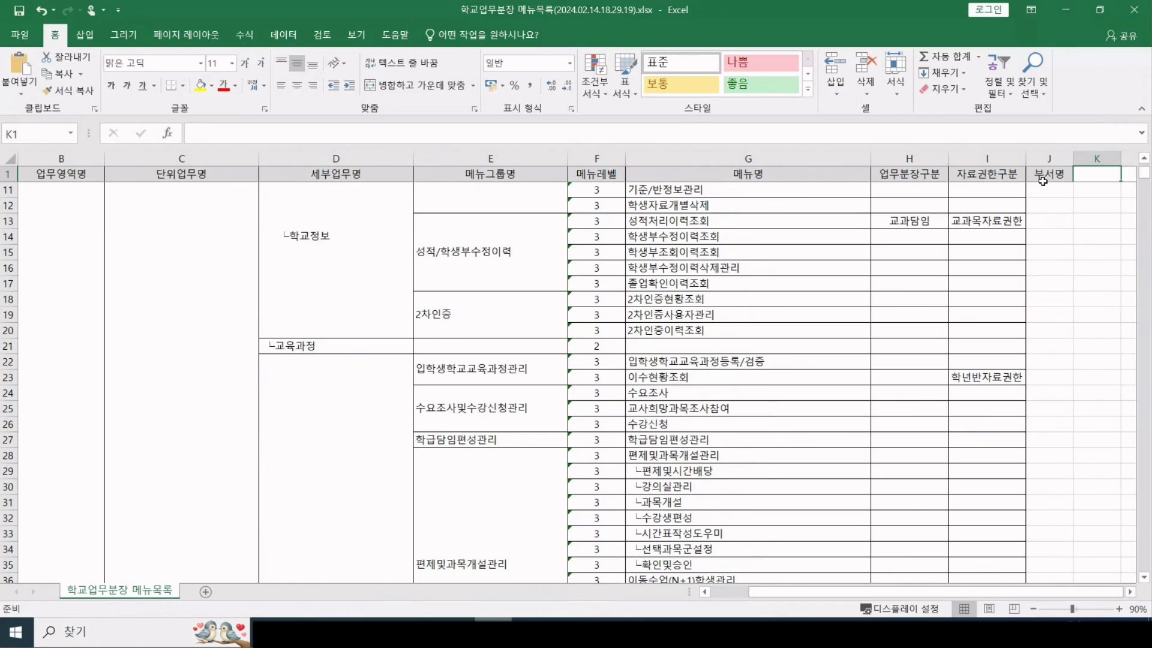
type("사용자")
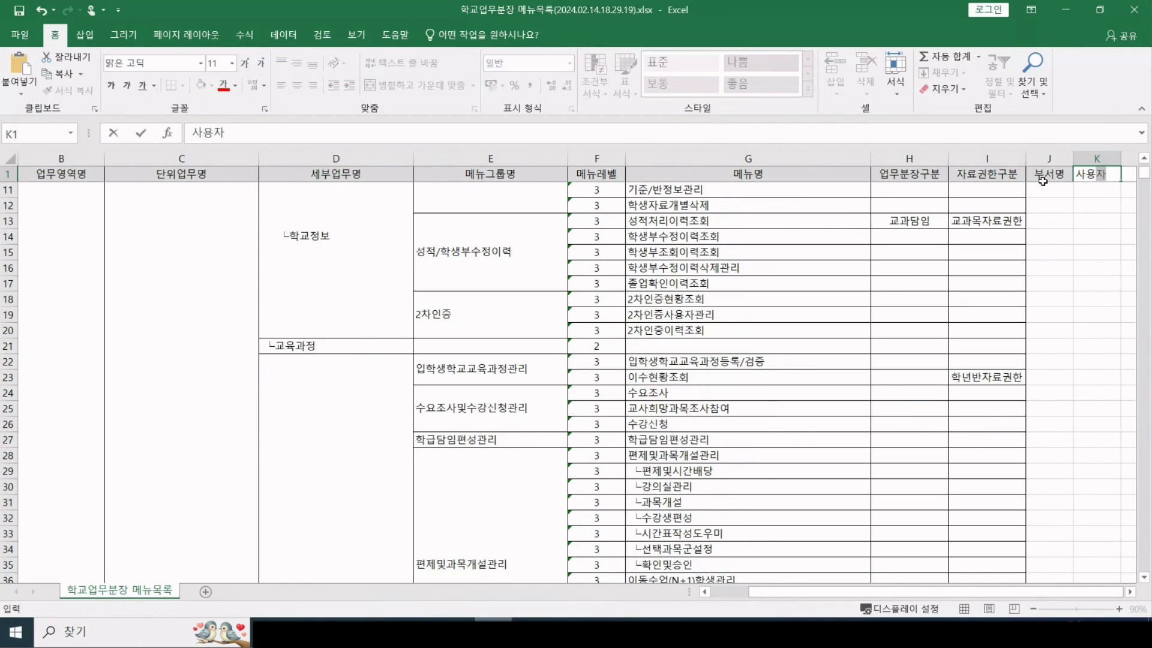
key("Return")
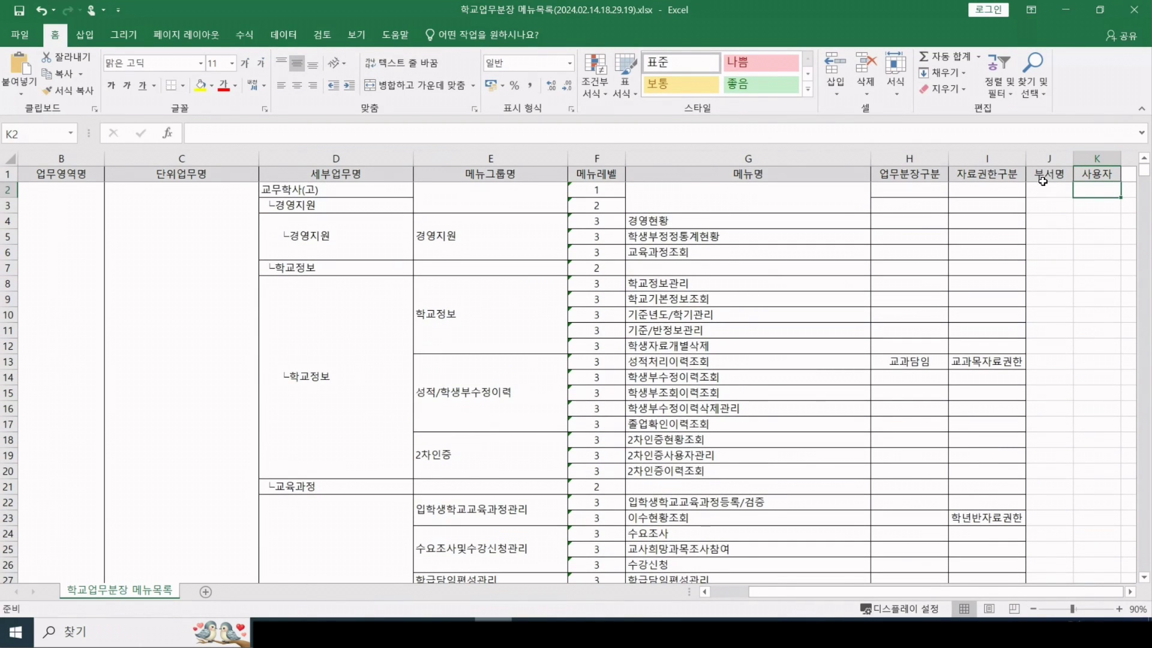
left_click_drag(1063, 154, 1090, 149)
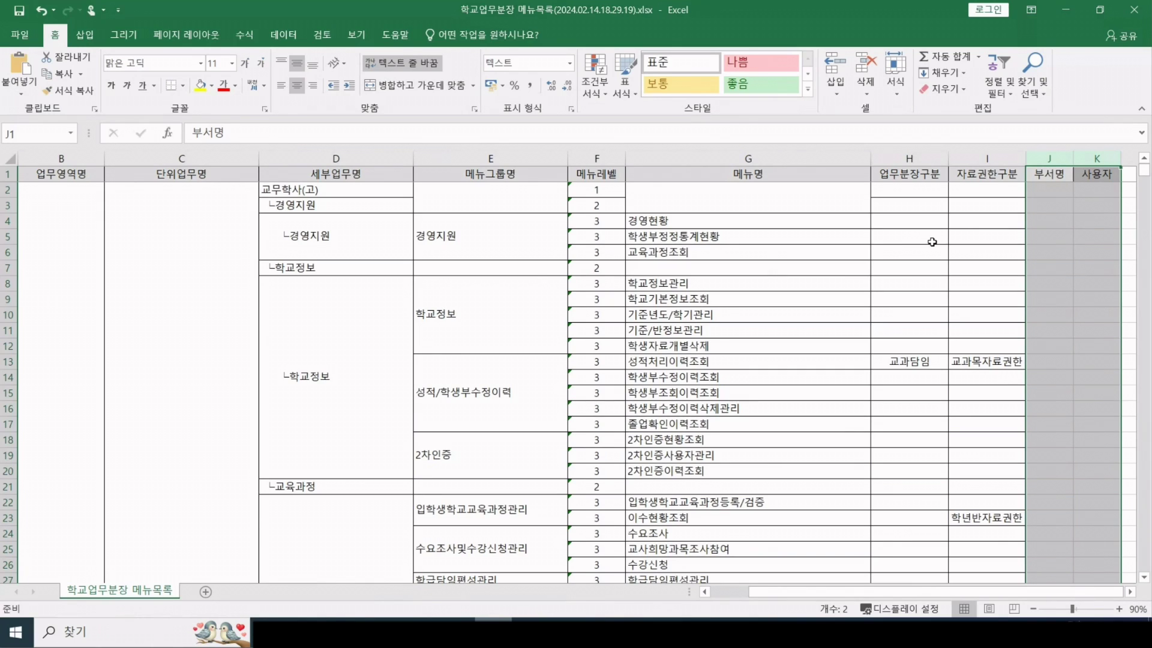
Fill the 학교기본정보조회 cell in the 메뉴명 column with yellow and select column C.
left_click(714, 299)
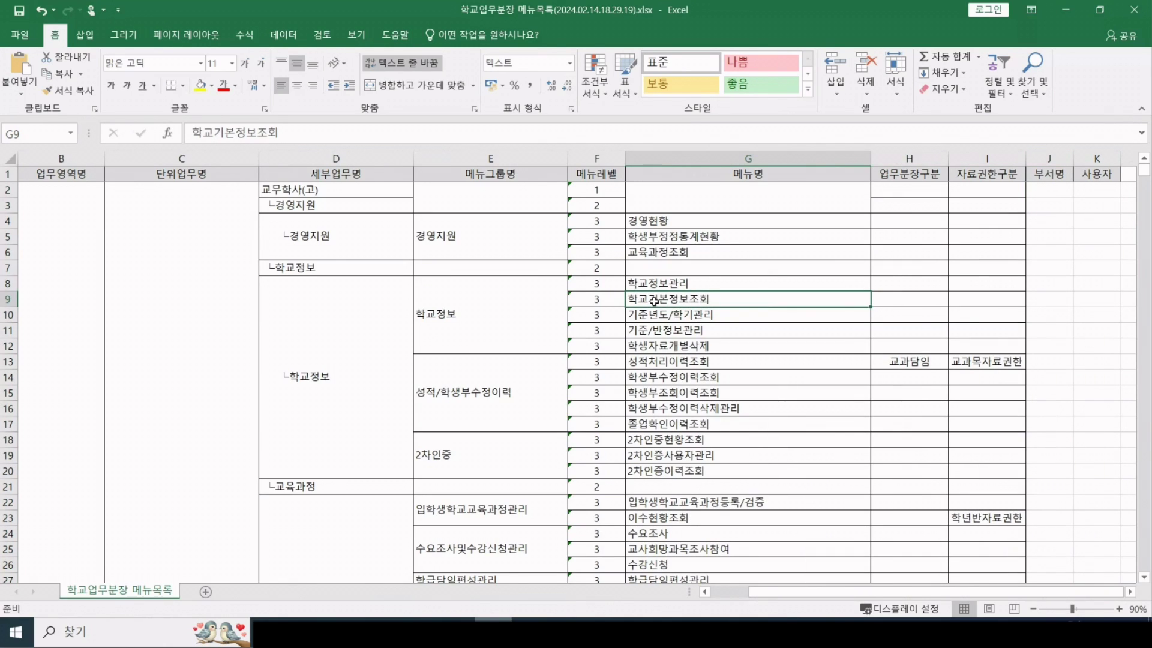
left_click(202, 86)
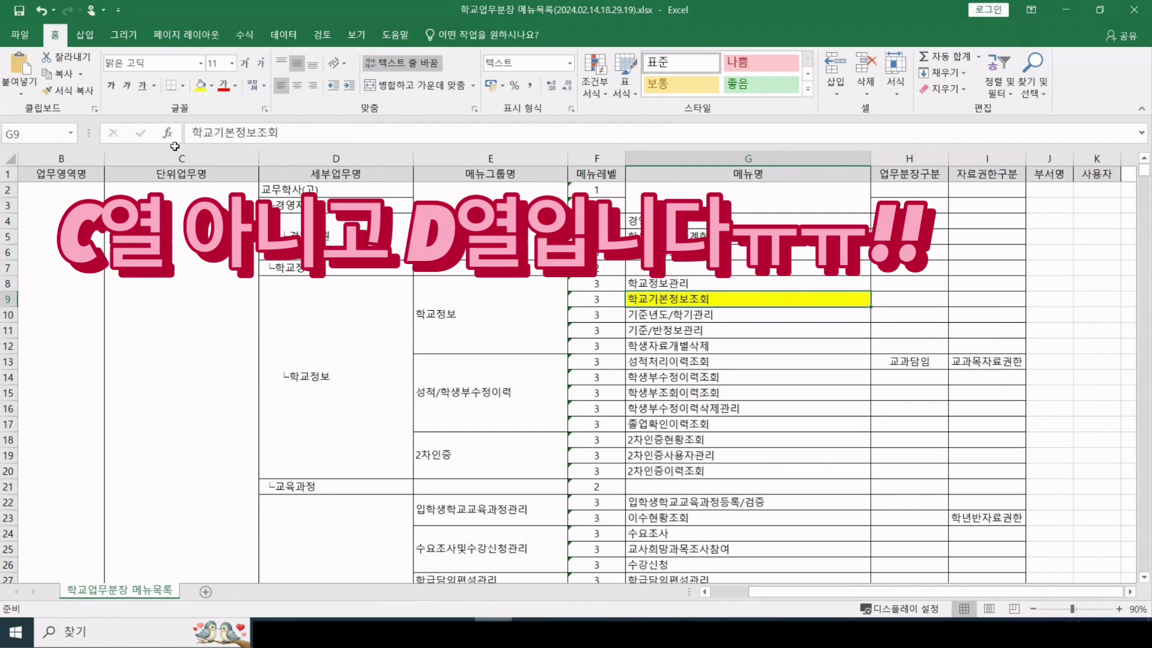
left_click(200, 157)
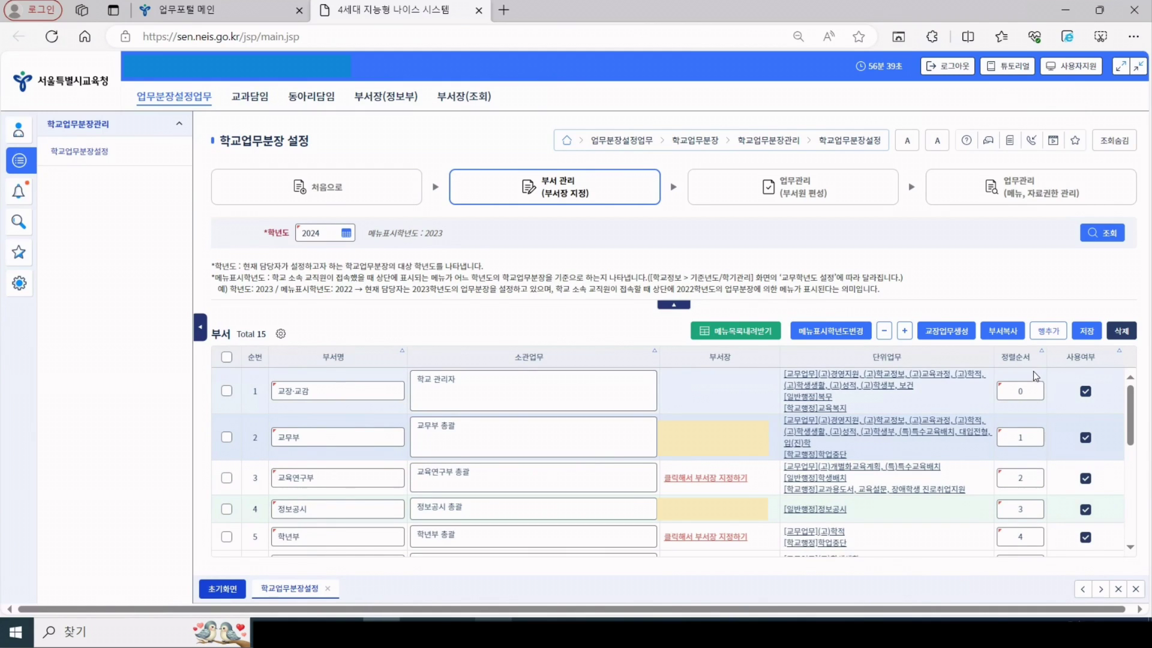
Save the department settings in NEIS and retrieve the 2024 departments and tasks under 업무관리(부서원 편성).
left_click(1078, 336)
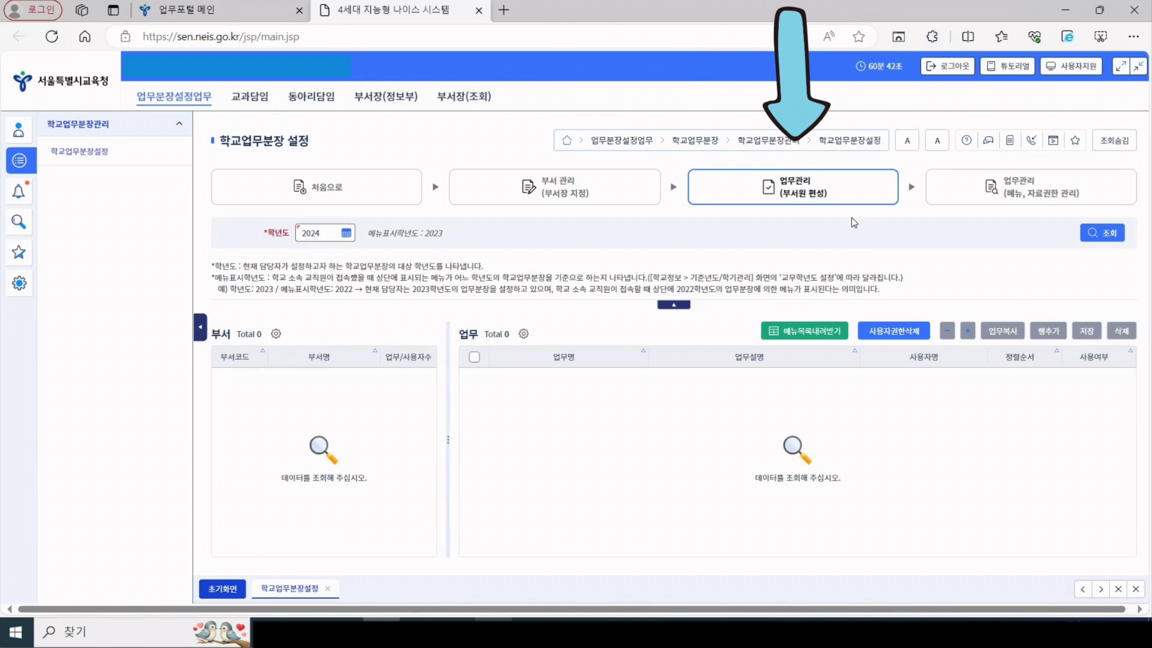
left_click(1108, 233)
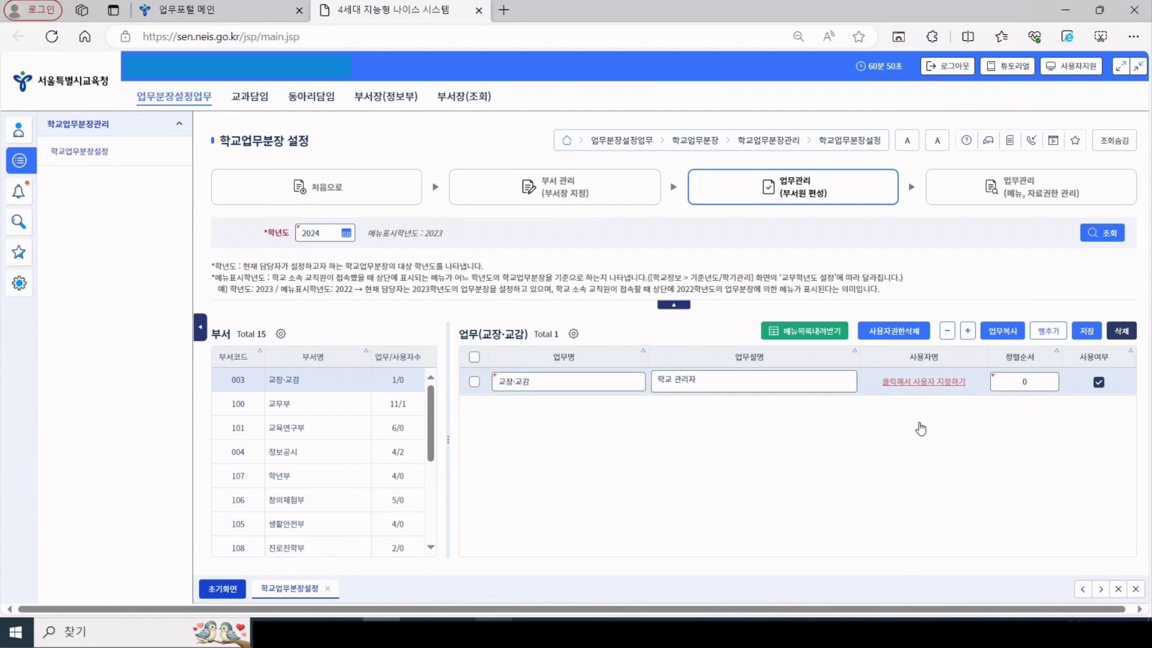
Search for a staff member by name, assign them as the user of the 교장·교감 task and save.
left_click(946, 386)
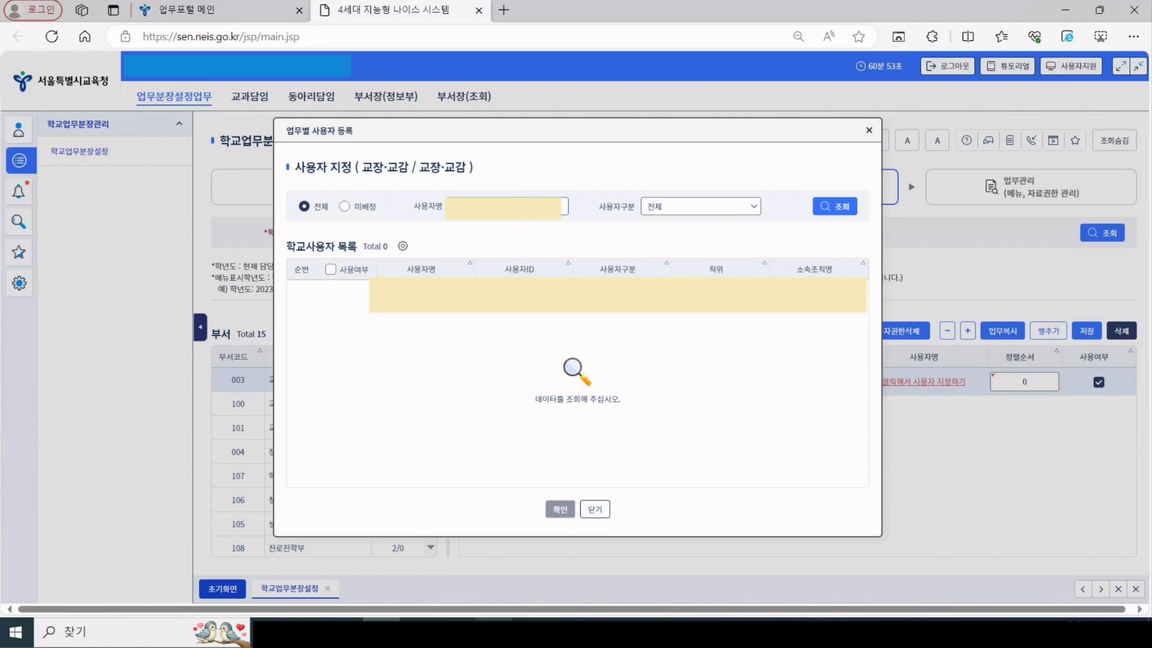
key("Return")
left_click(347, 292)
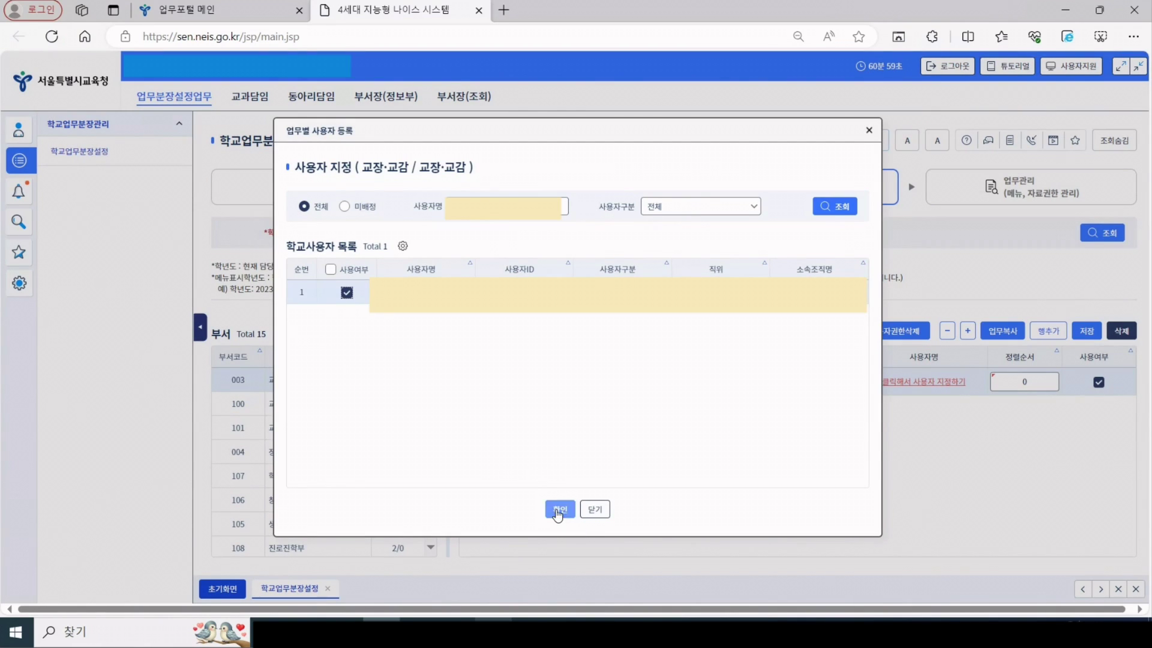
left_click(559, 511)
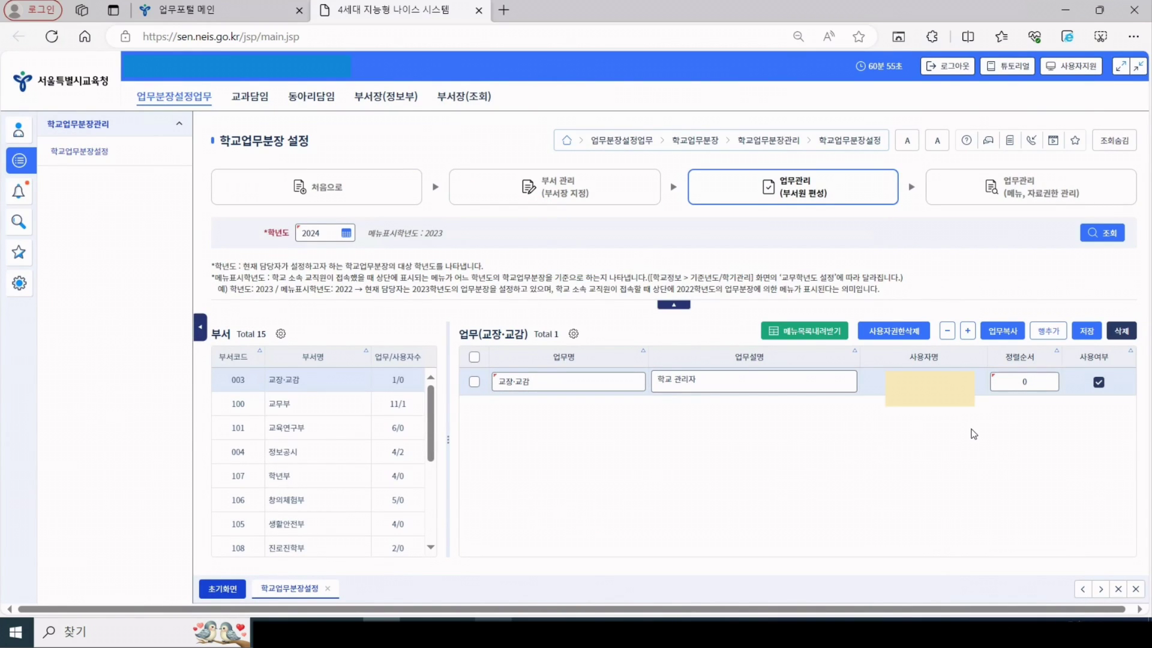
left_click(1087, 331)
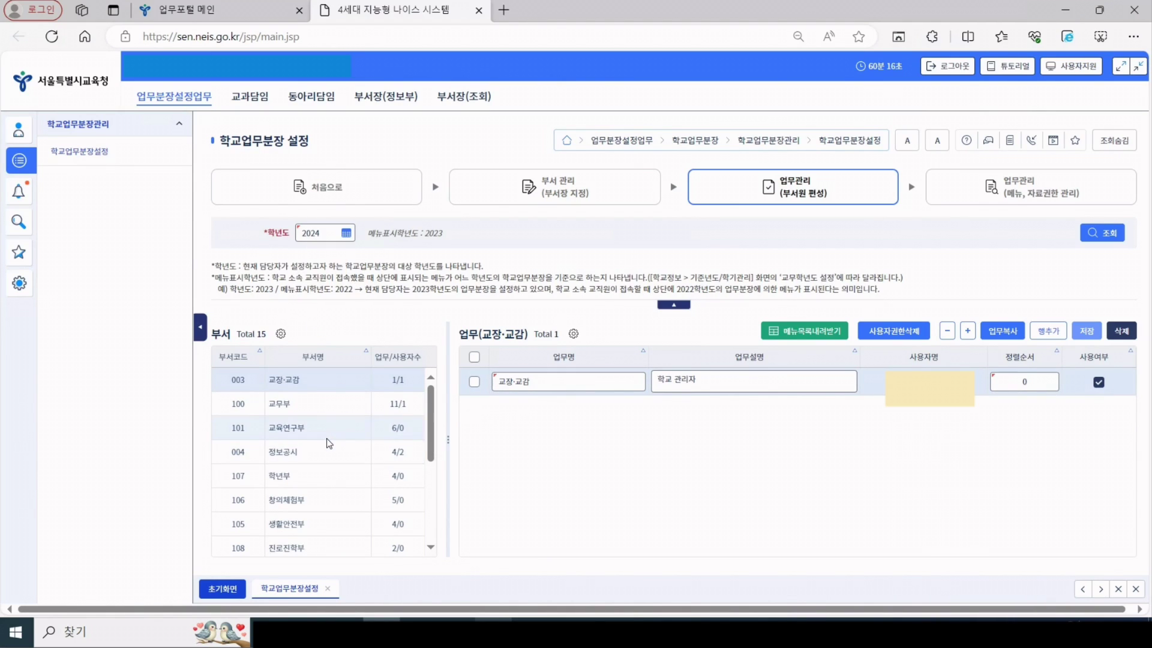
Display the tasks of 교무부 and select the 교무기획 task.
left_click(336, 408)
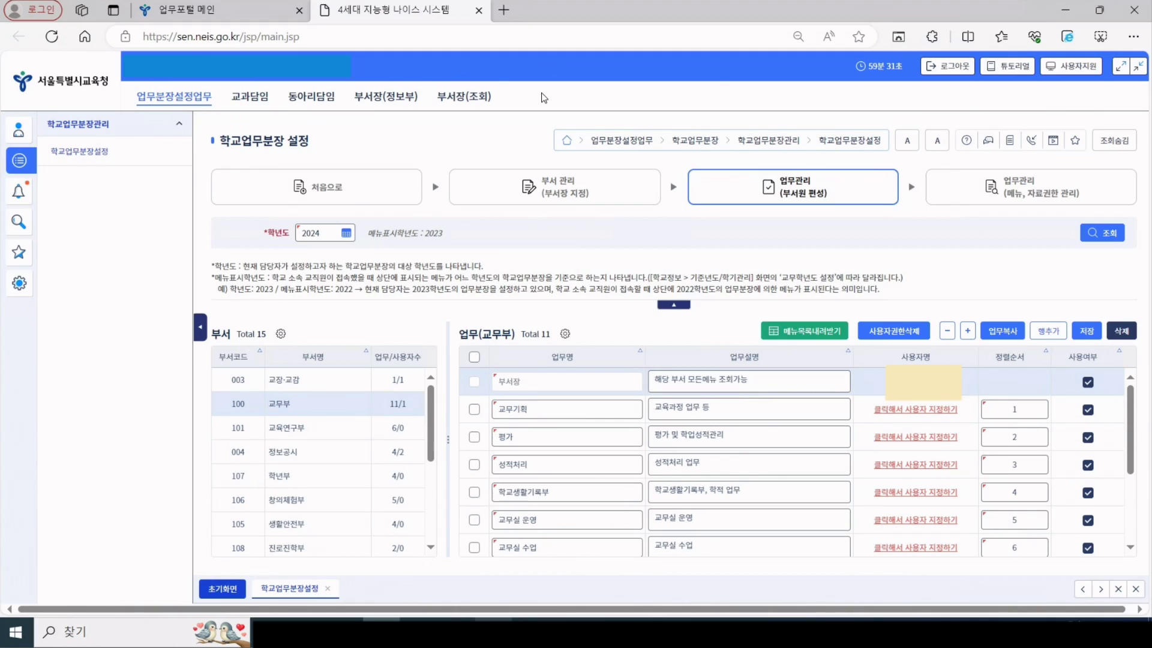
left_click(474, 466)
left_click(474, 469)
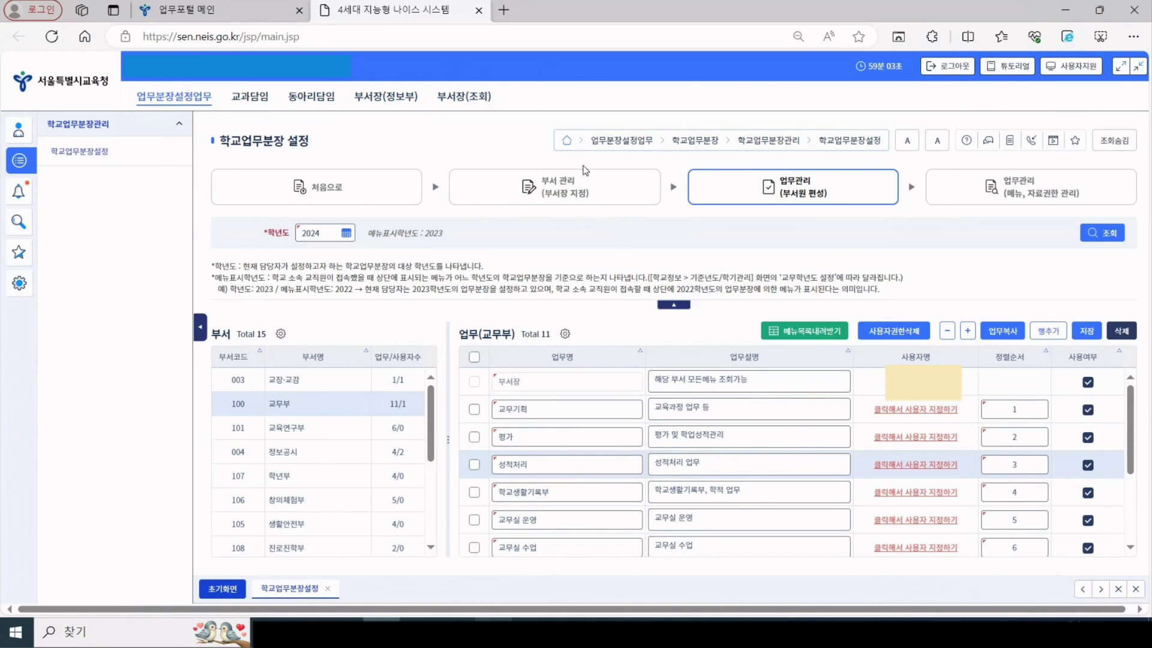
left_click(474, 410)
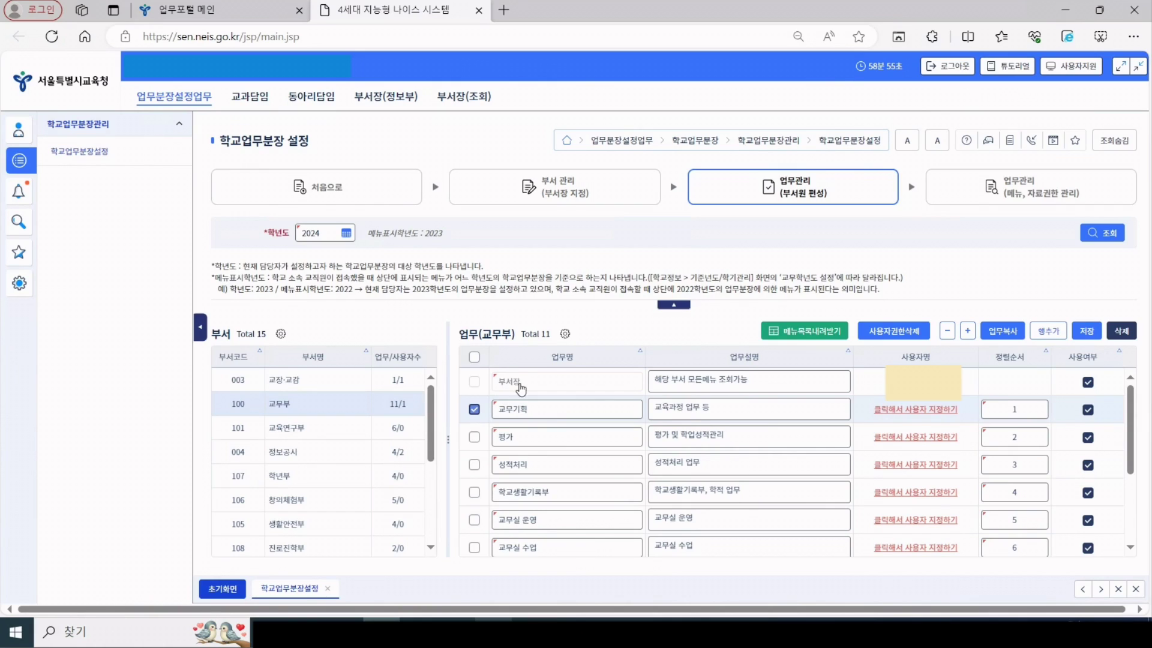
left_click(478, 108)
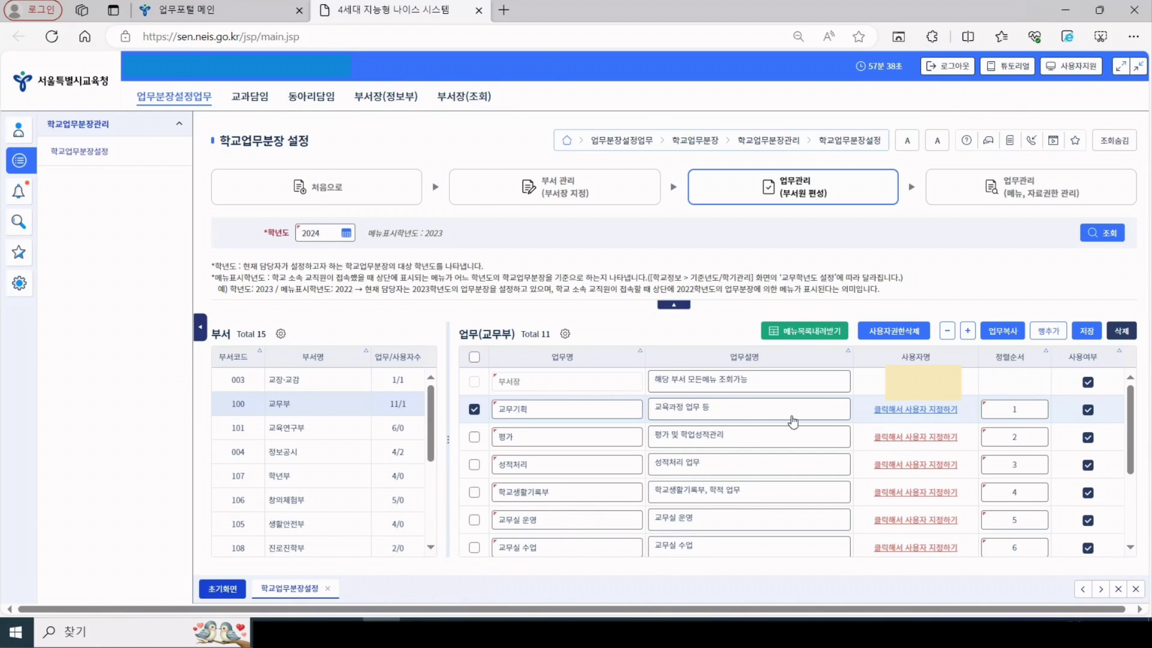
Assign a staff member as the user of the 교무기획 task in 교무부 and save the assignment.
left_click(914, 410)
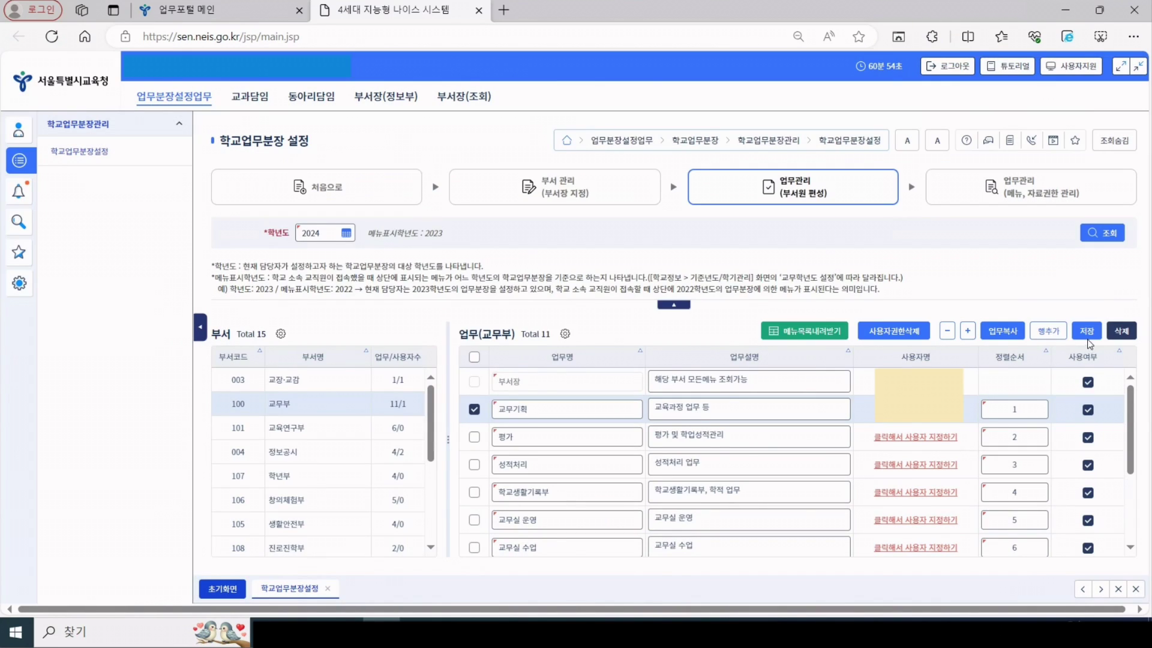
left_click(1087, 332)
left_click(559, 377)
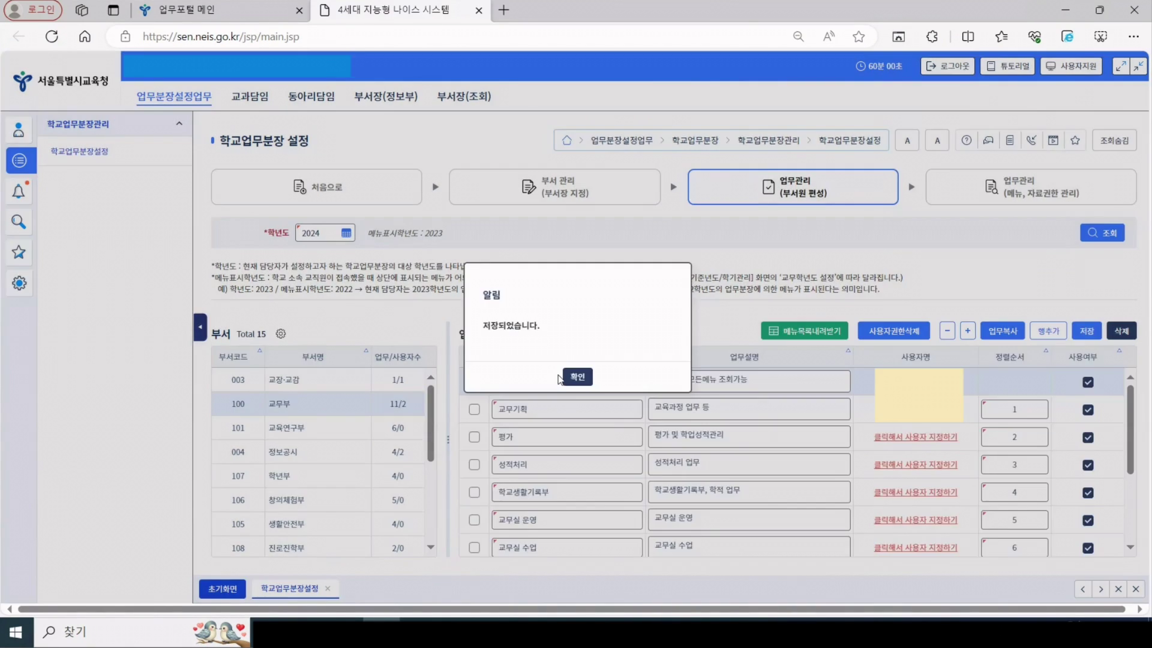
left_click(585, 378)
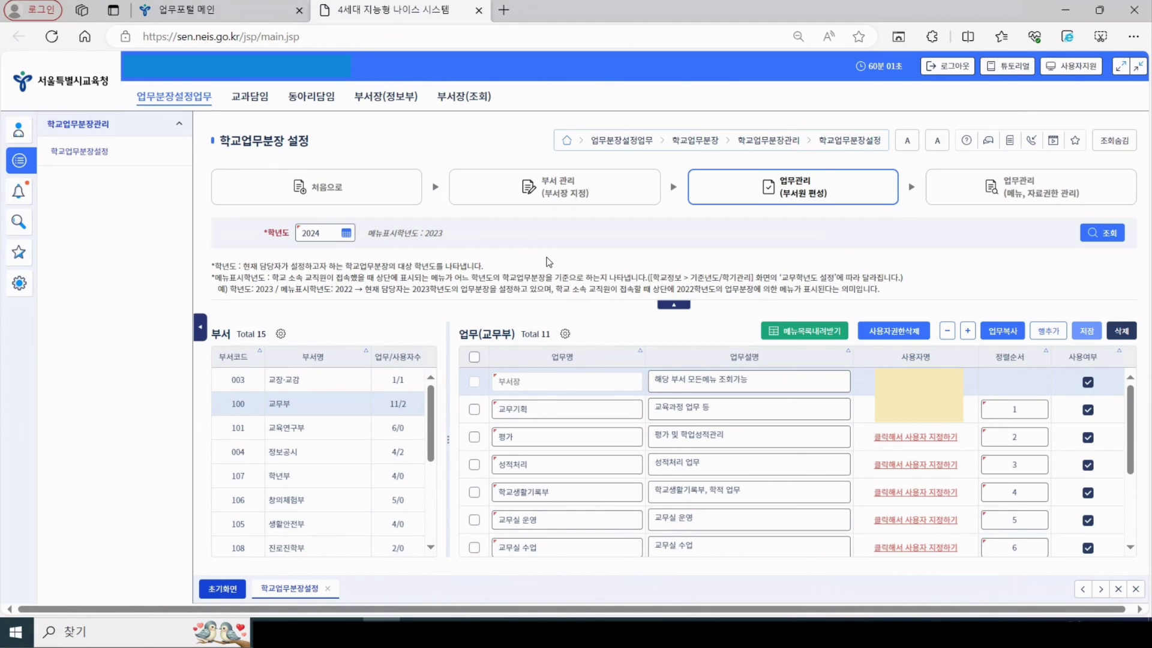
View the tasks of 정보공시 and retrieve the 2024 departments and tasks under 업무관리(메뉴, 자료권한 관리).
left_click(311, 458)
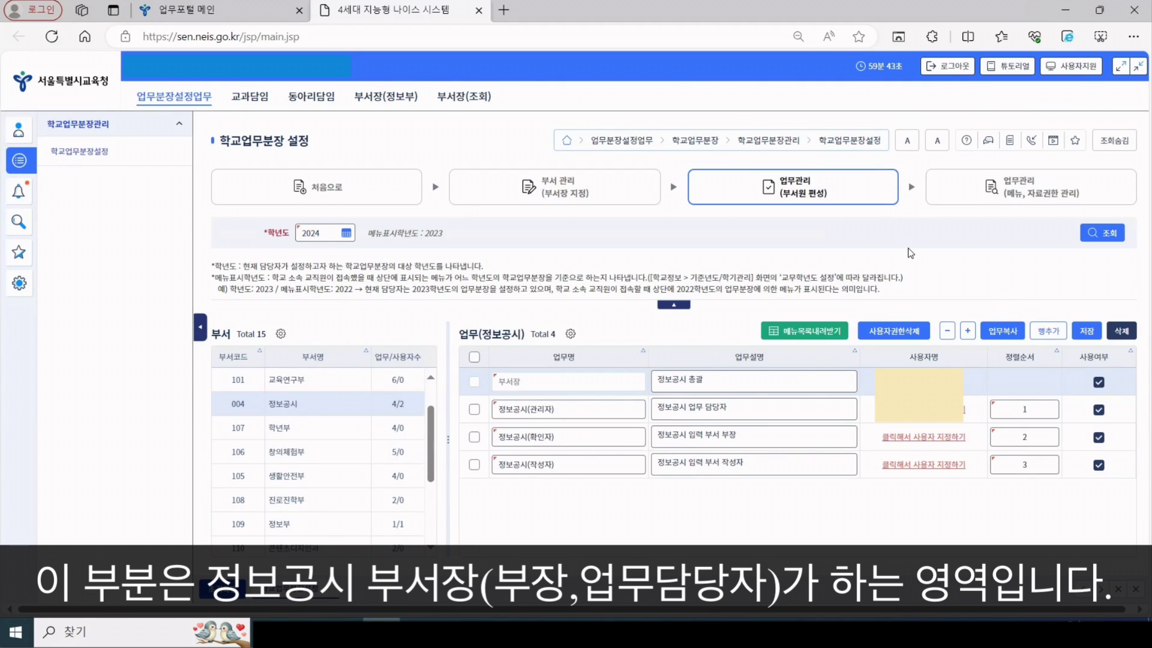
left_click(1061, 193)
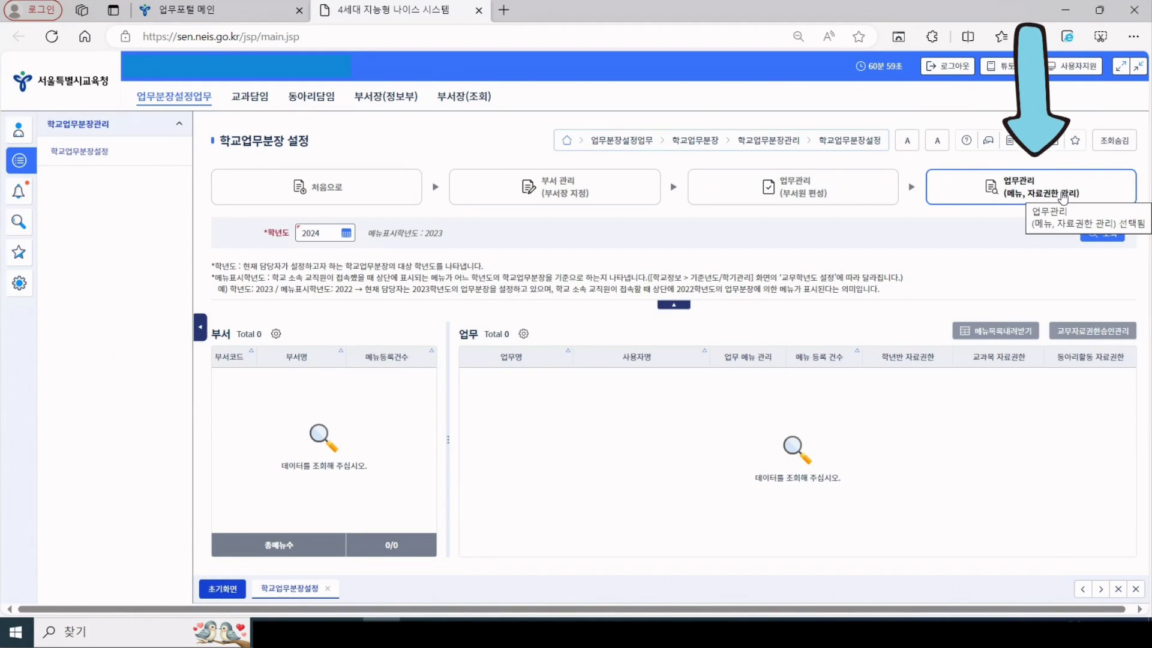
left_click(1109, 236)
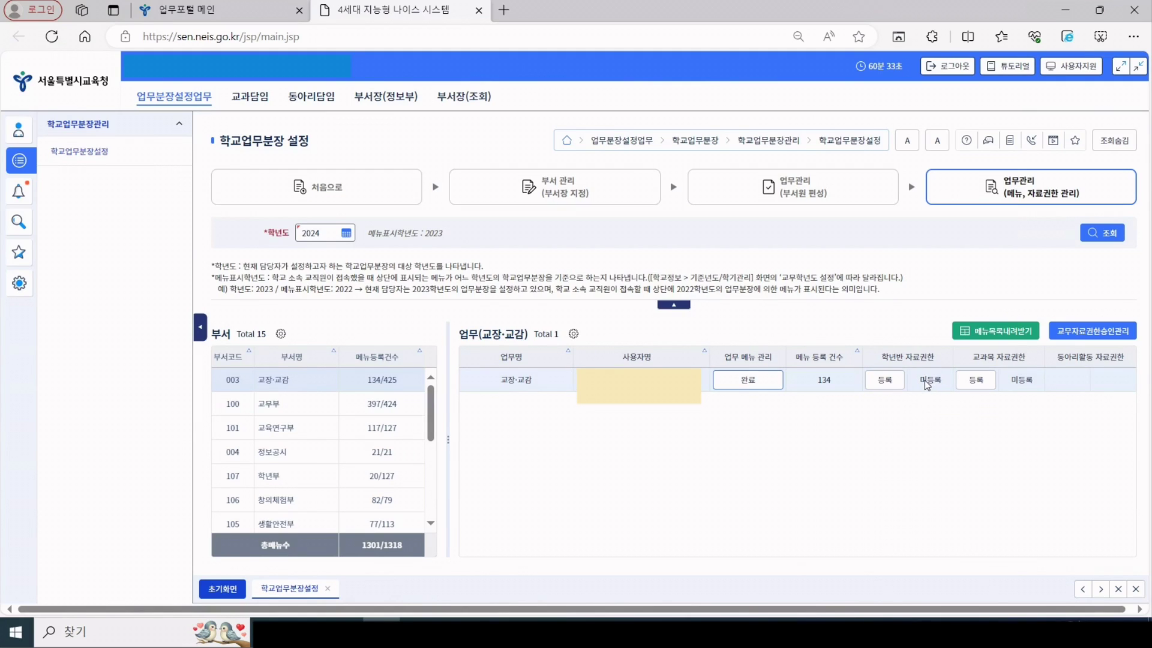
Register 학년반 자료권한 for the 교장·교감 task covering 전체 (all grades) and save it.
left_click(886, 384)
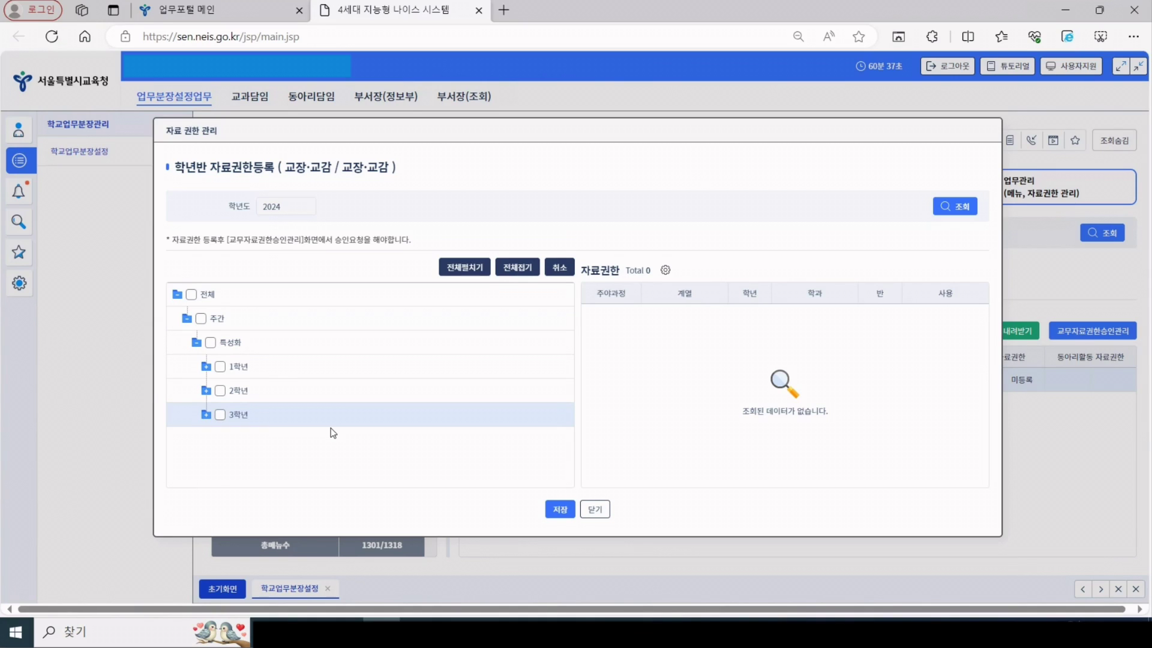
left_click(191, 294)
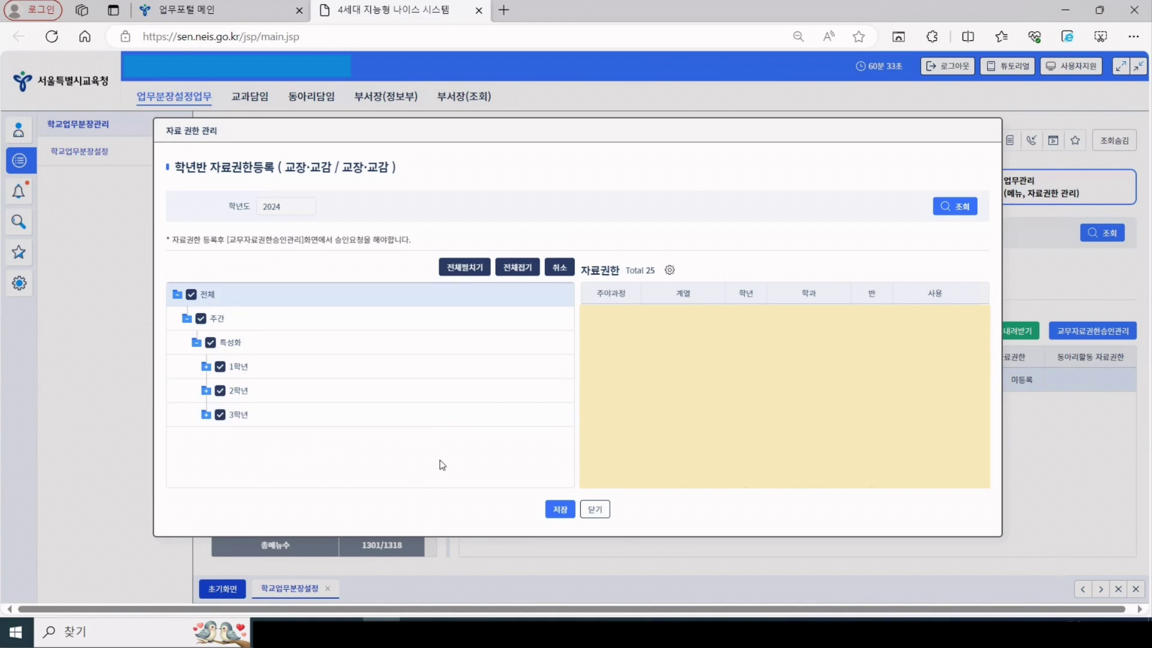
left_click(558, 509)
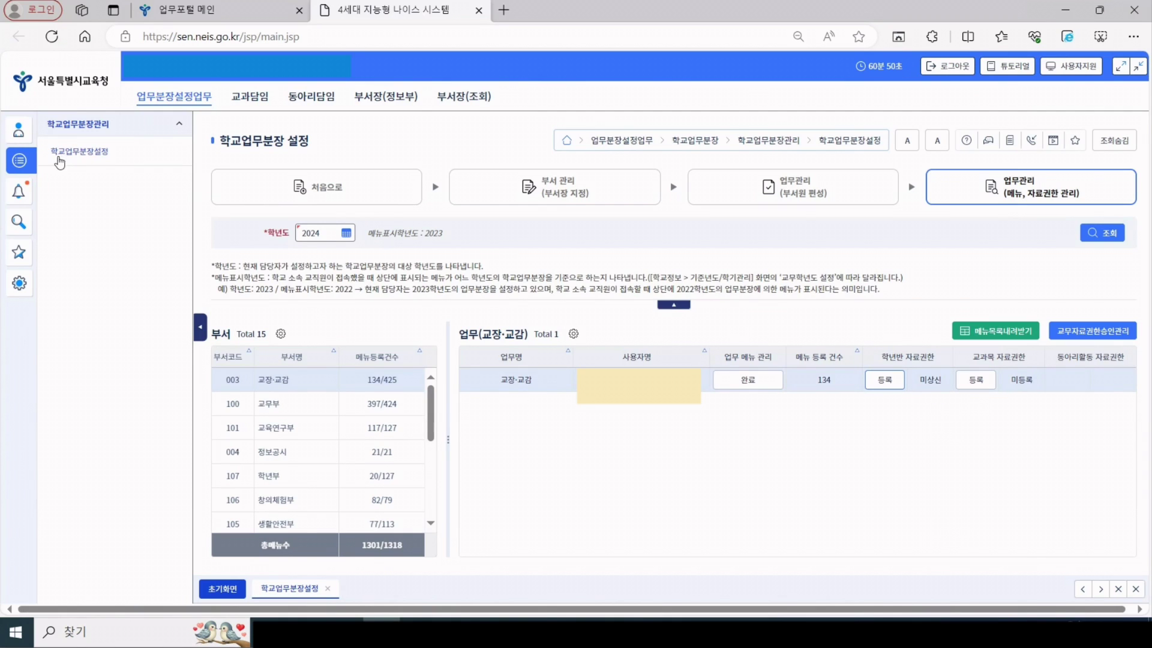
Open 교무자료권한승인관리 under 권한관리 in the personal 기본 메뉴.
left_click(19, 129)
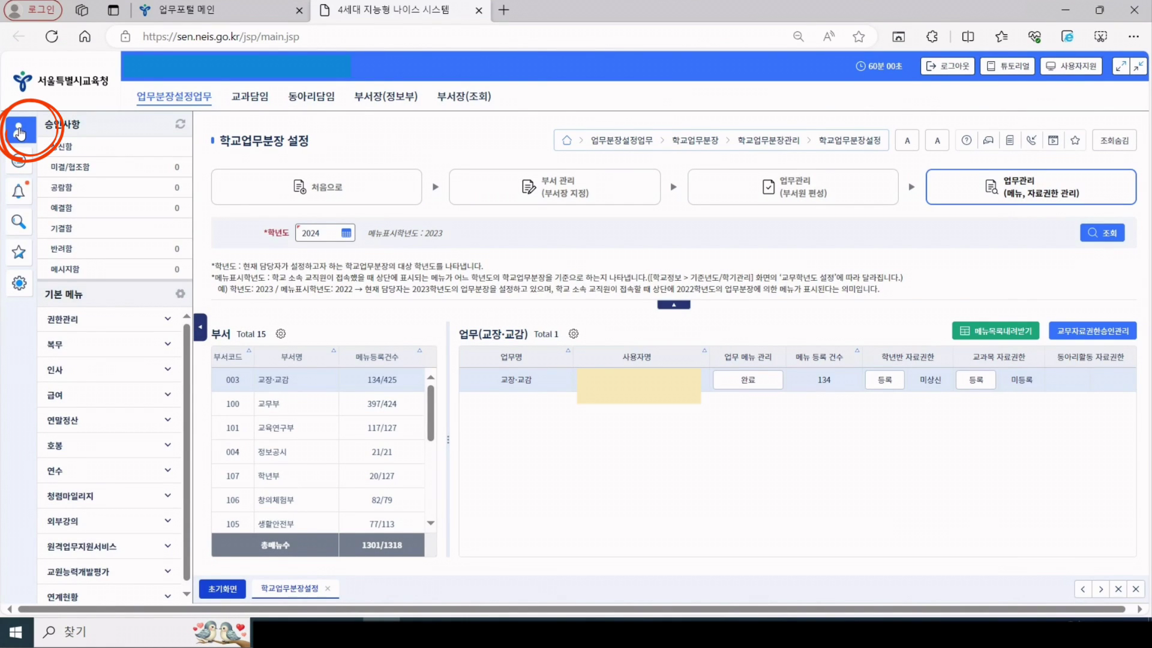
left_click(62, 319)
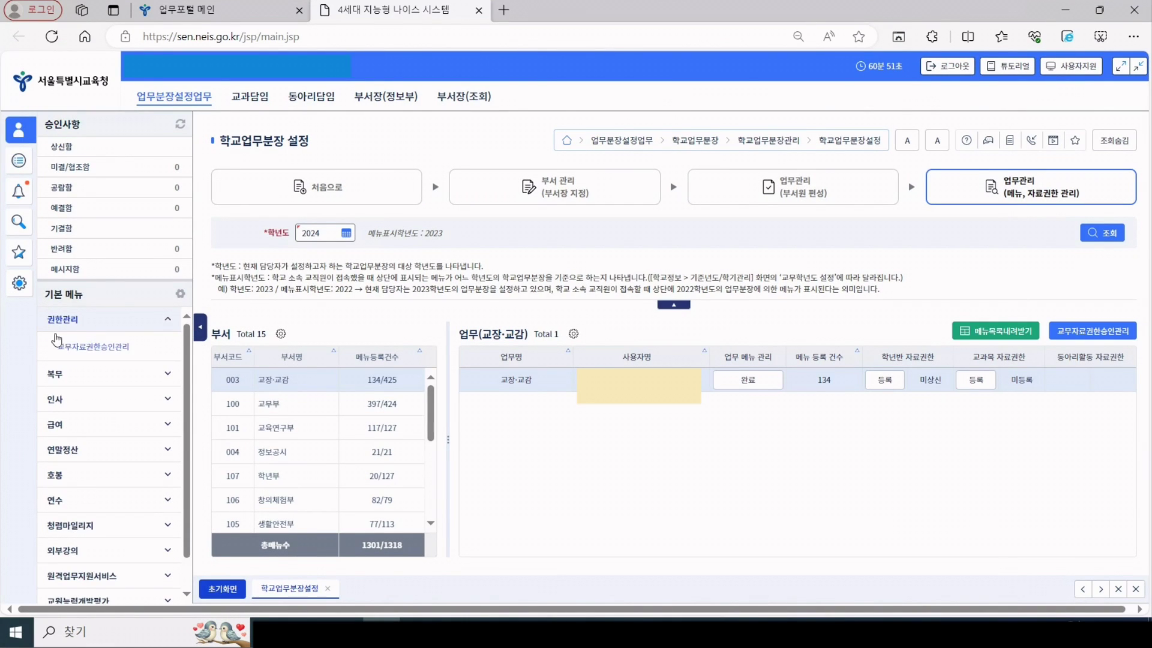
left_click(87, 348)
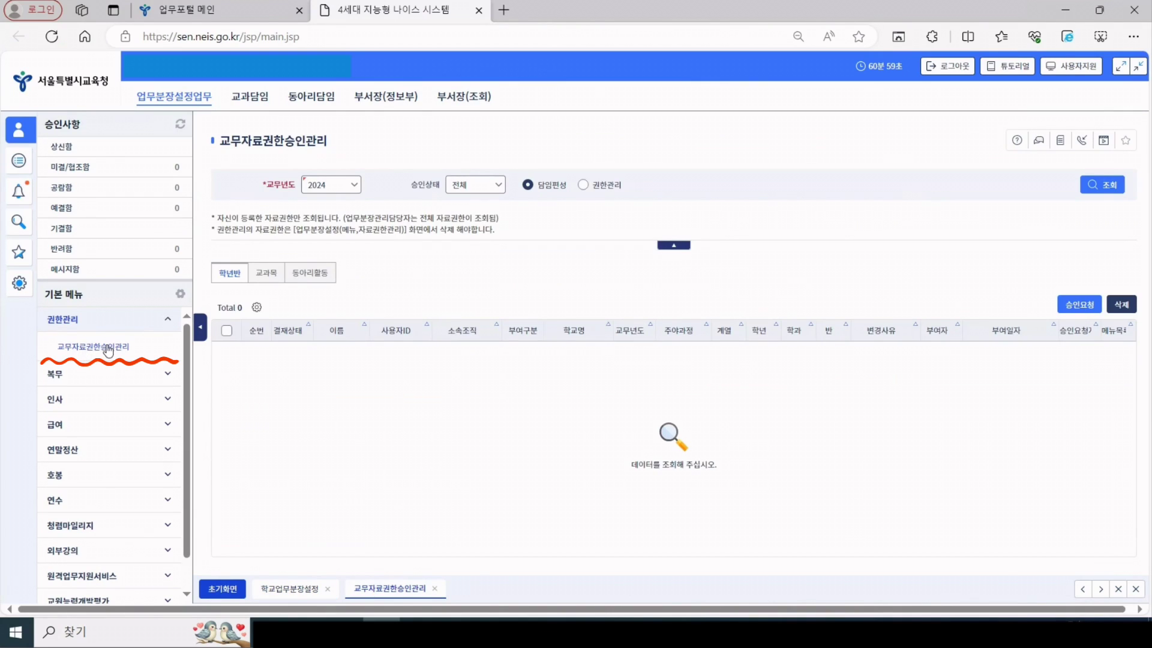
Retrieve the 2024 data permissions for 권한관리, select all 학년반 entries and switch to the 교과목 entries.
left_click(587, 191)
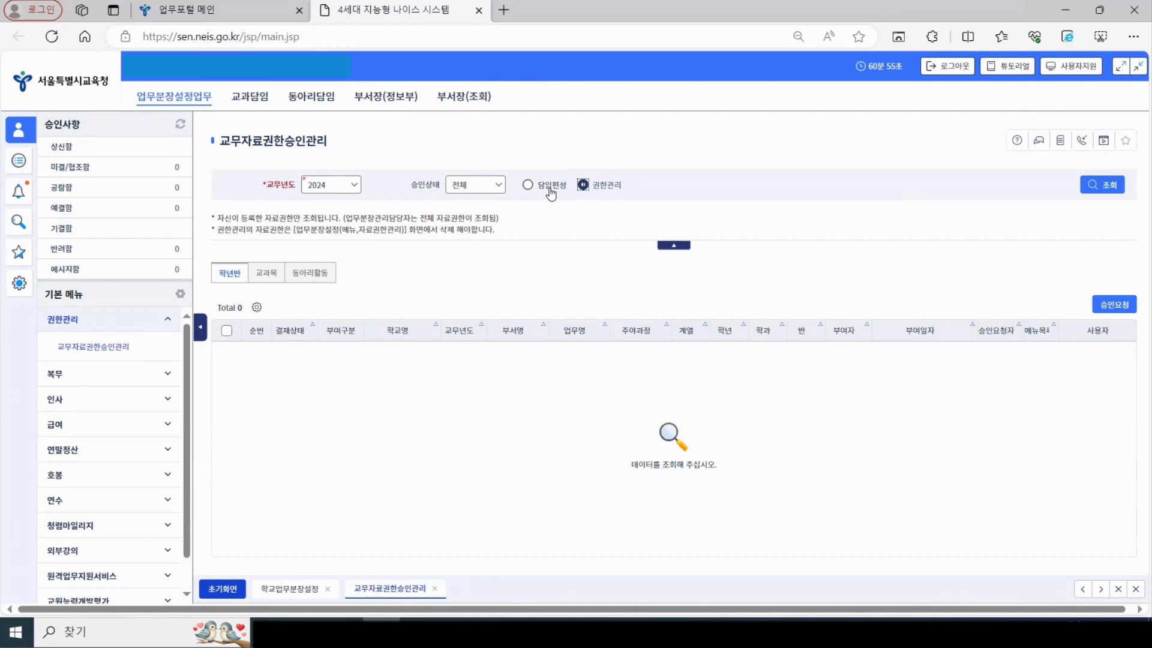
left_click(1117, 192)
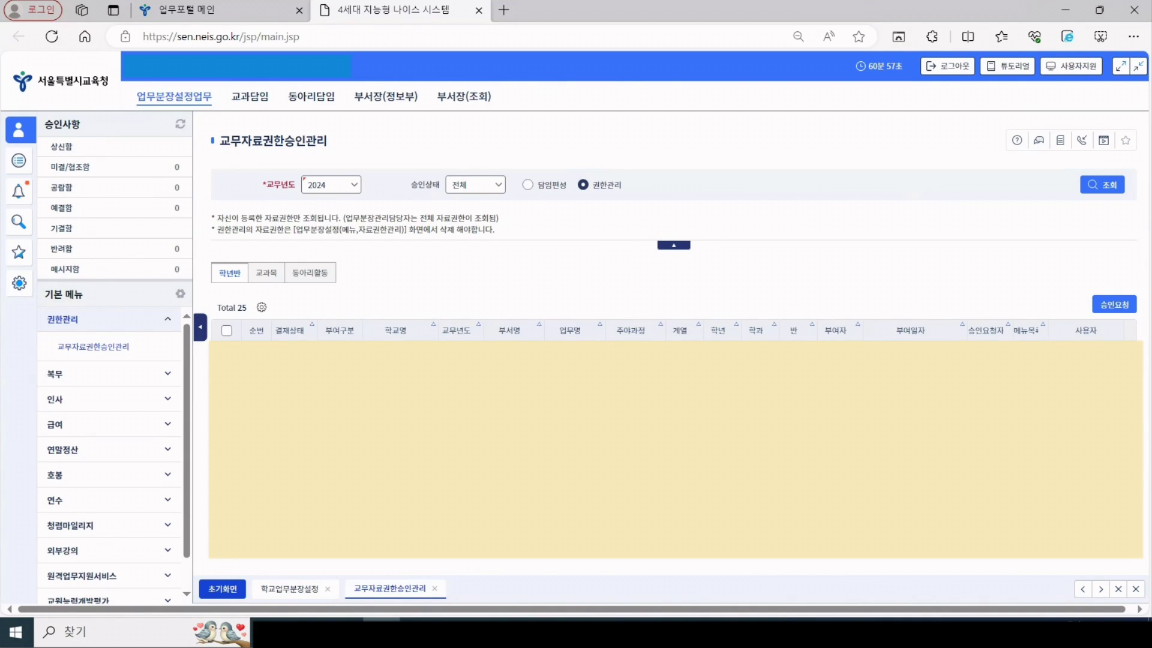
left_click(228, 332)
left_click(266, 274)
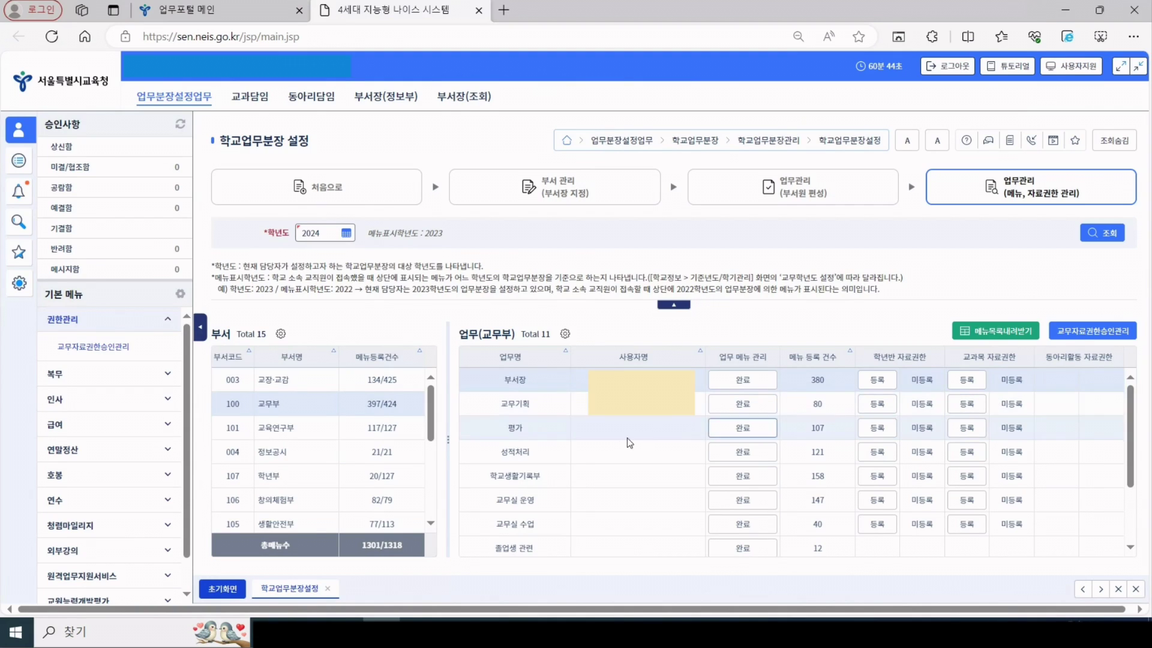
left_click(540, 450)
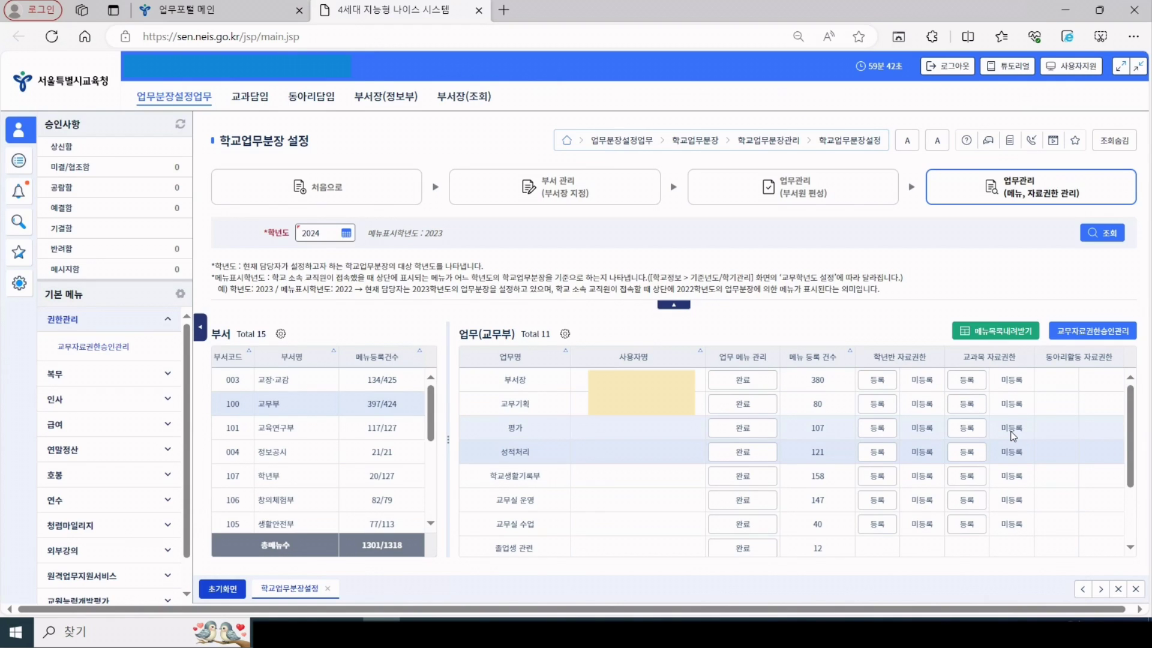
left_click(1014, 436)
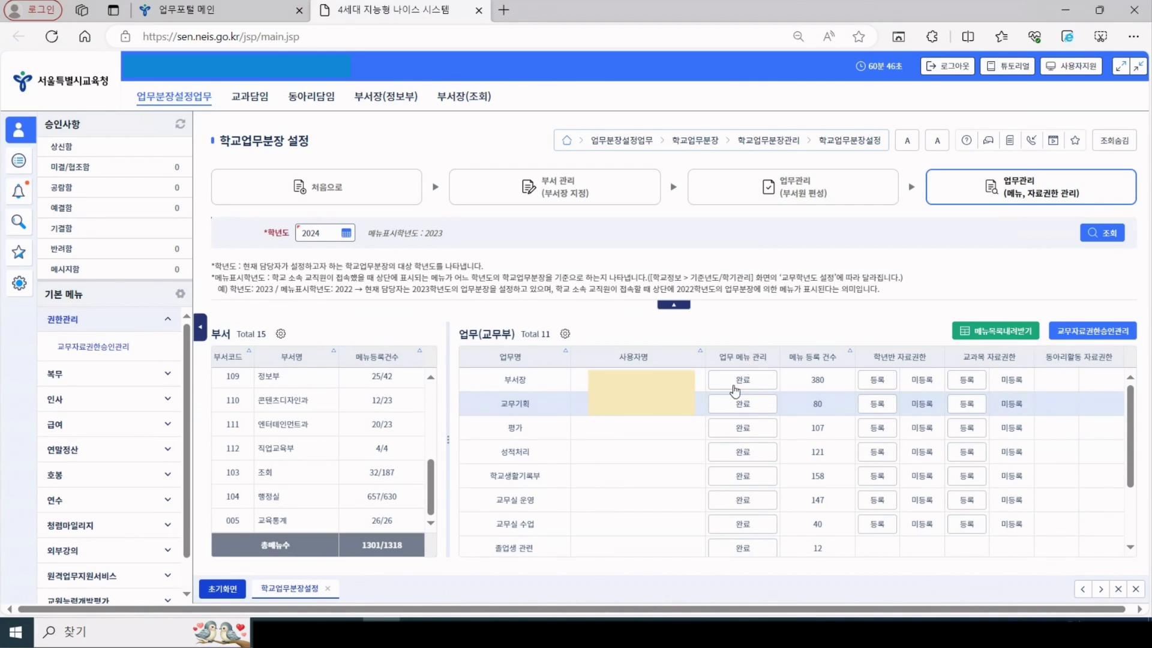
Switch to the 학교업무분장 메뉴목록 workbook in Excel, examine the 메뉴명 column and return to NEIS.
key("alt+Tab")
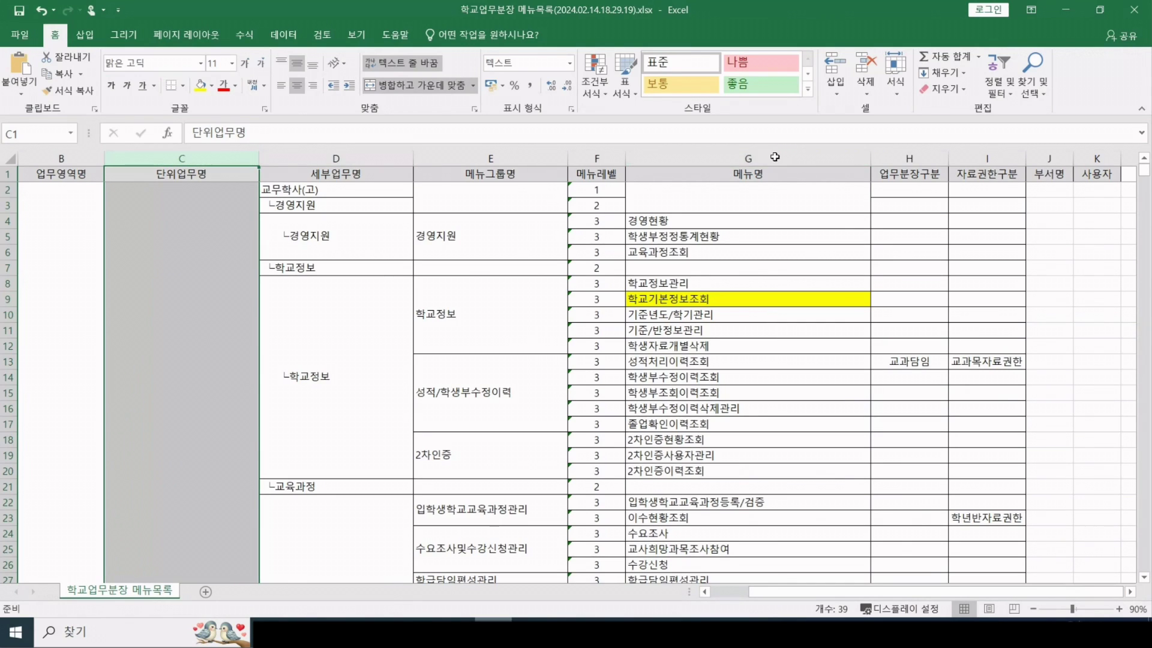
left_click(775, 157)
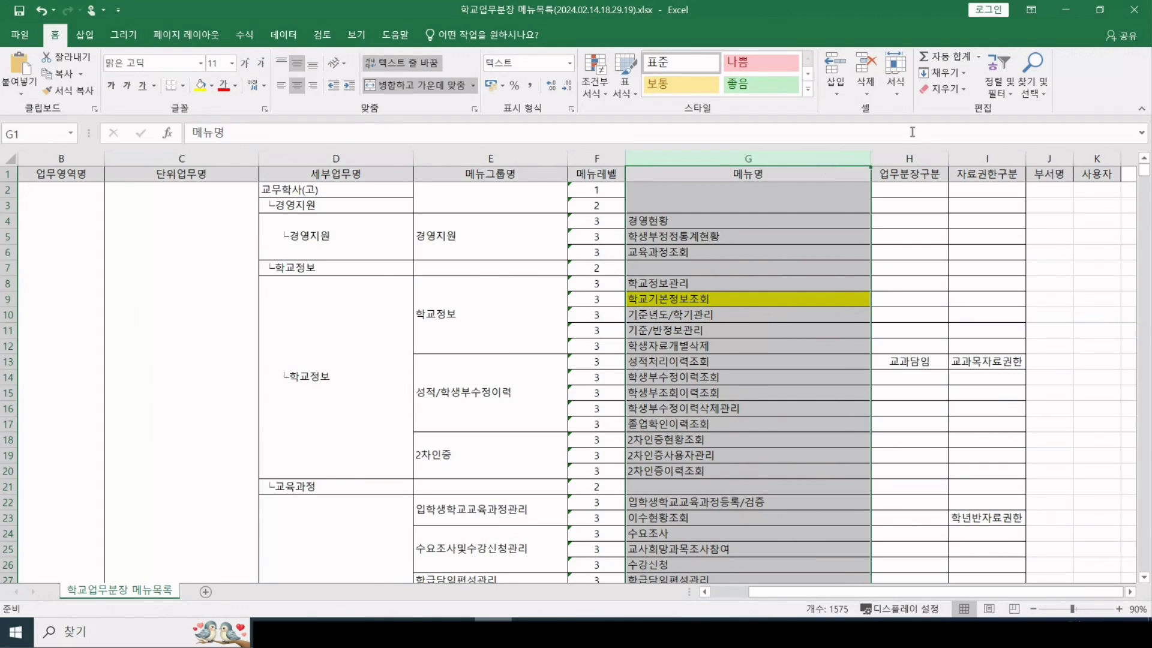
left_click(1066, 11)
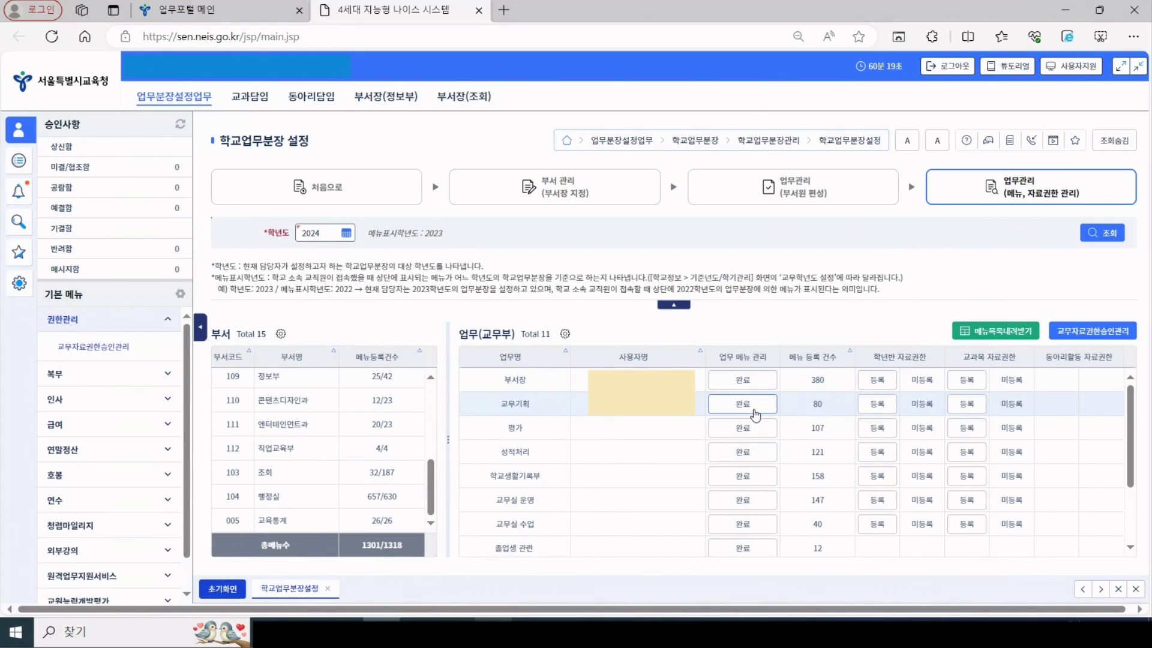
Register the 학교정보관리, 학교기본정보조회 and 기준년도/학기관리 menus with 관리 권한 for the 교무기획 task in 교무부 and save.
left_click(736, 413)
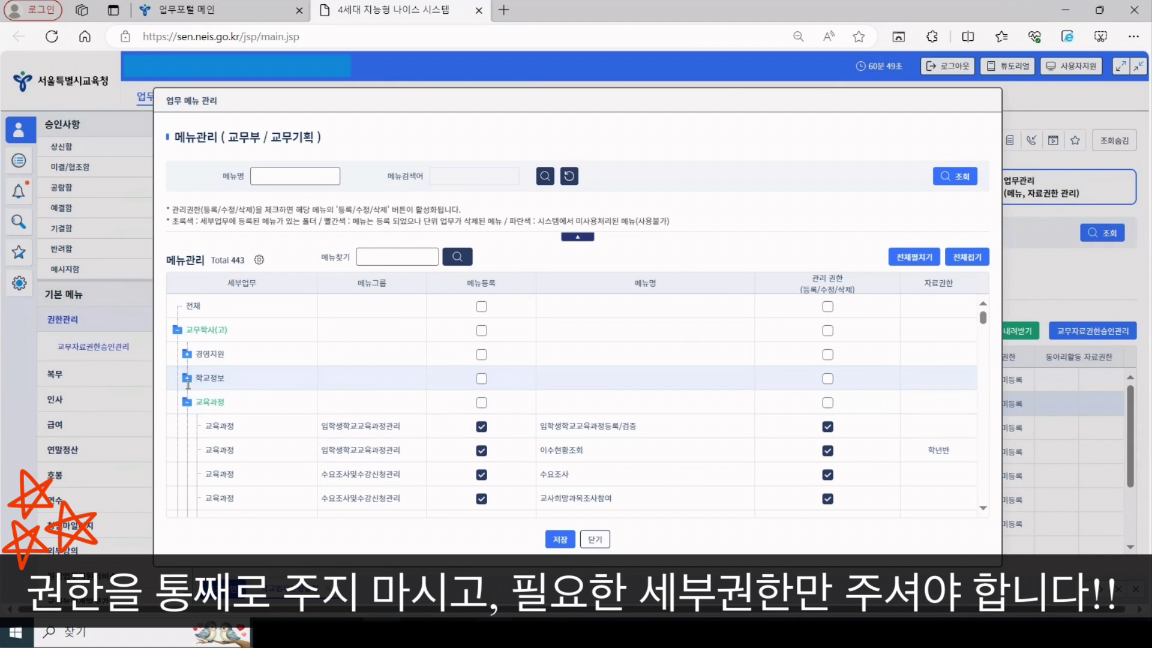
left_click(186, 379)
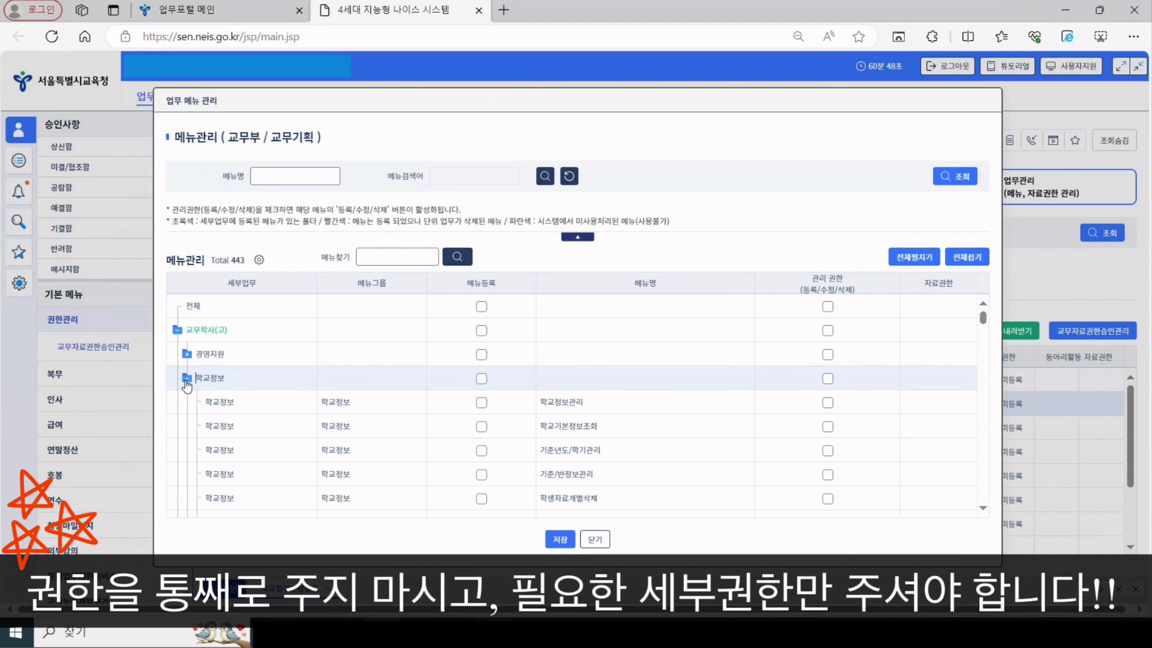
left_click(481, 403)
left_click(481, 427)
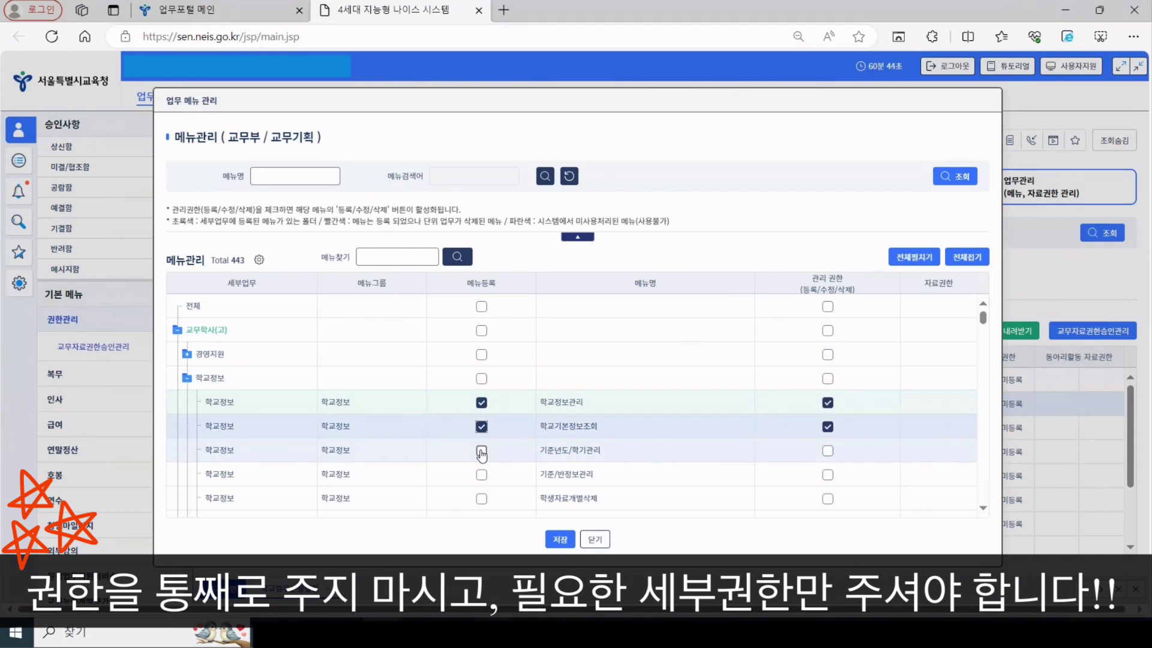
left_click(482, 450)
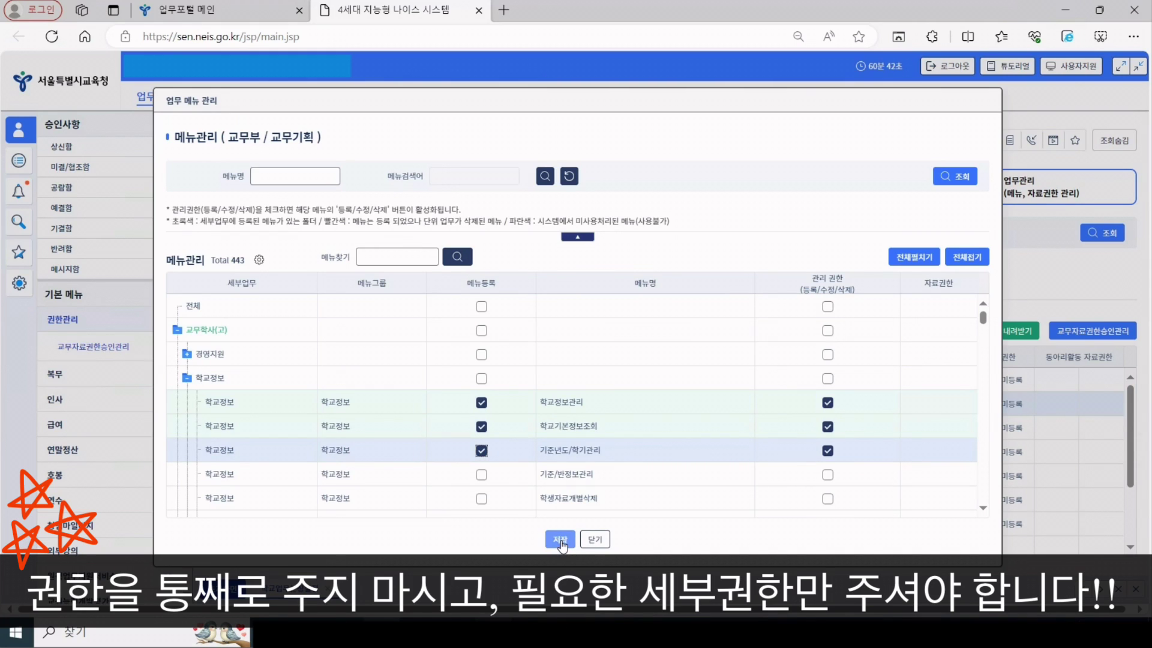
left_click(560, 539)
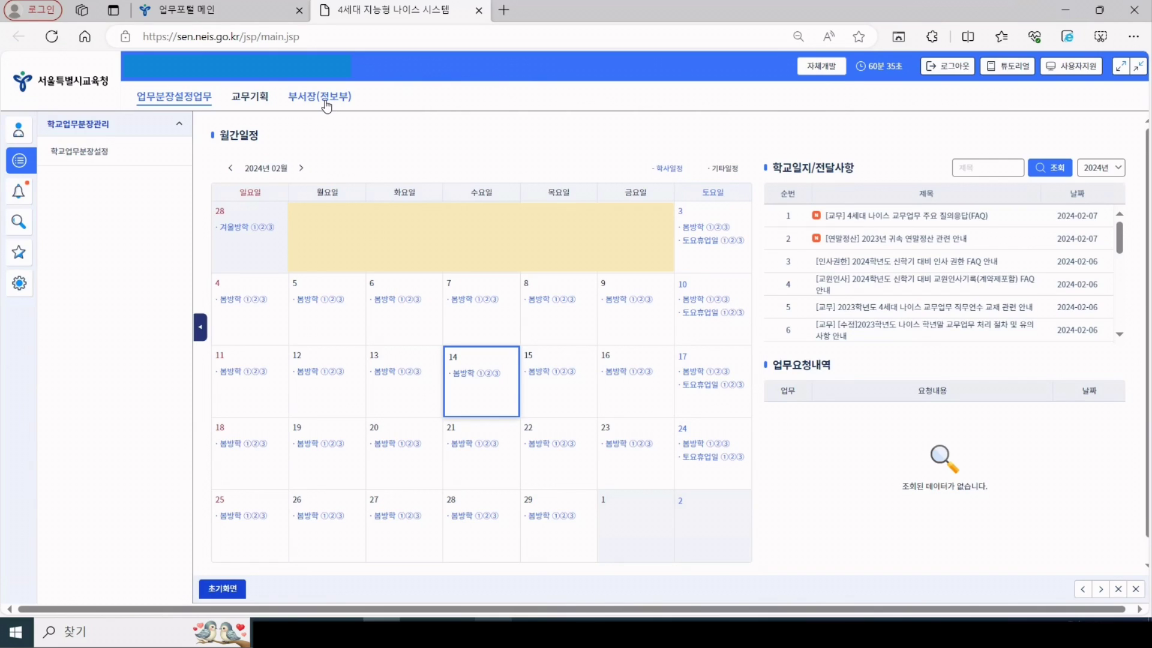
View the 교무기획 menu, and examine the menu registration of the 부서장 task in 정보부 under 업무관리(메뉴, 자료권한 관리).
left_click(257, 101)
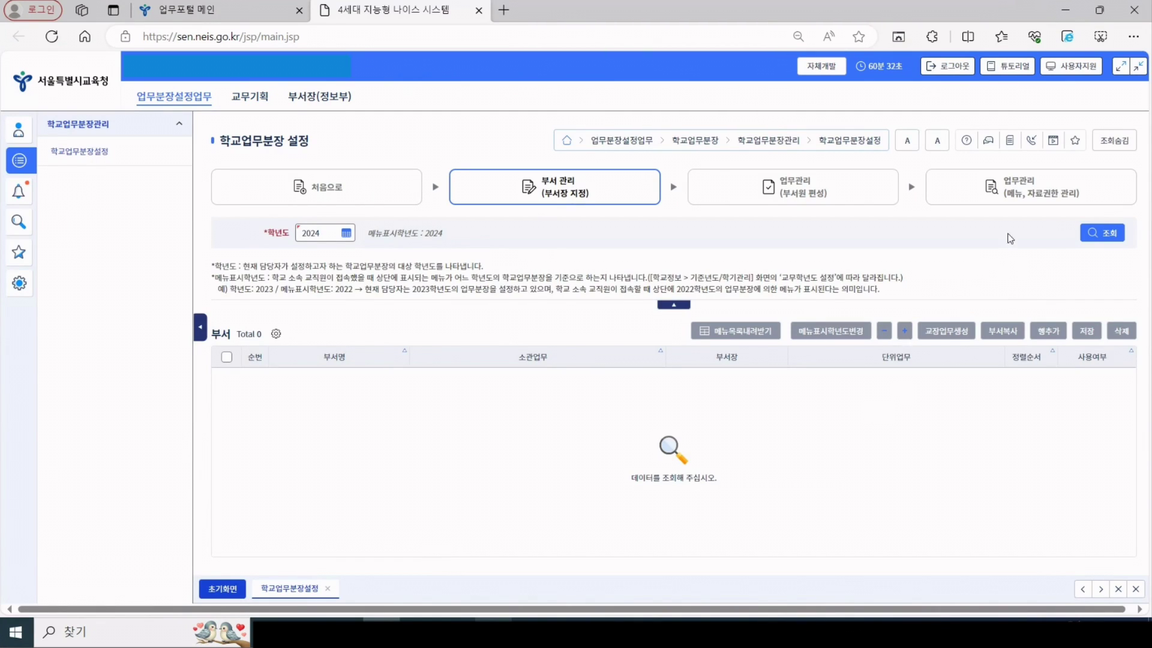
left_click(1083, 190)
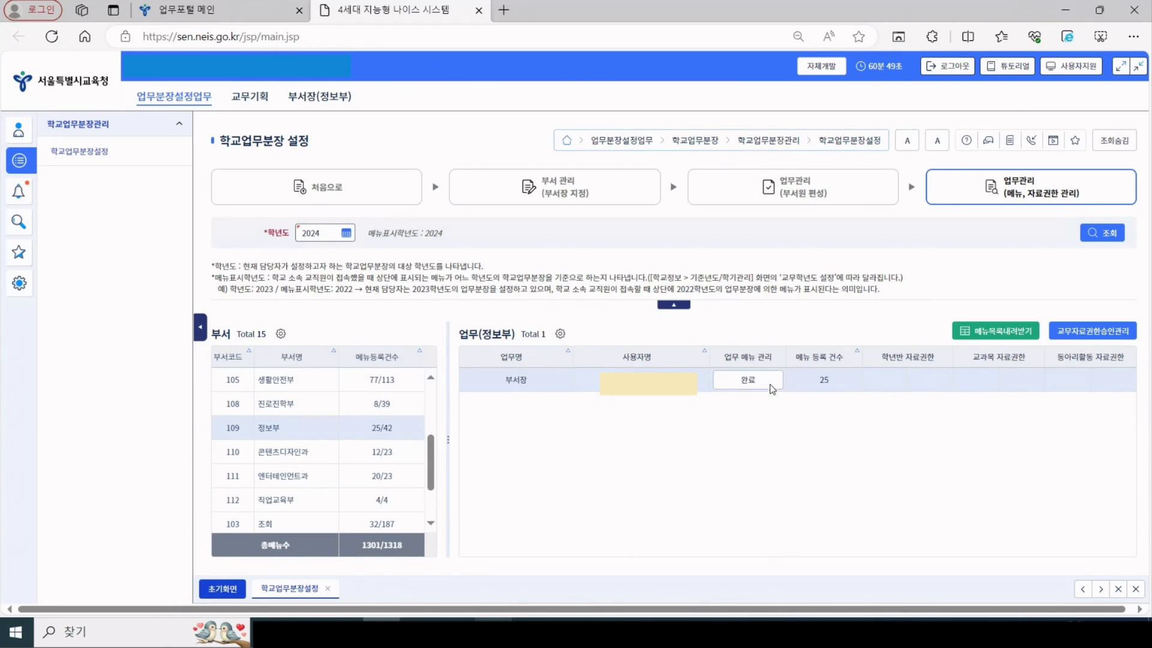
left_click(747, 384)
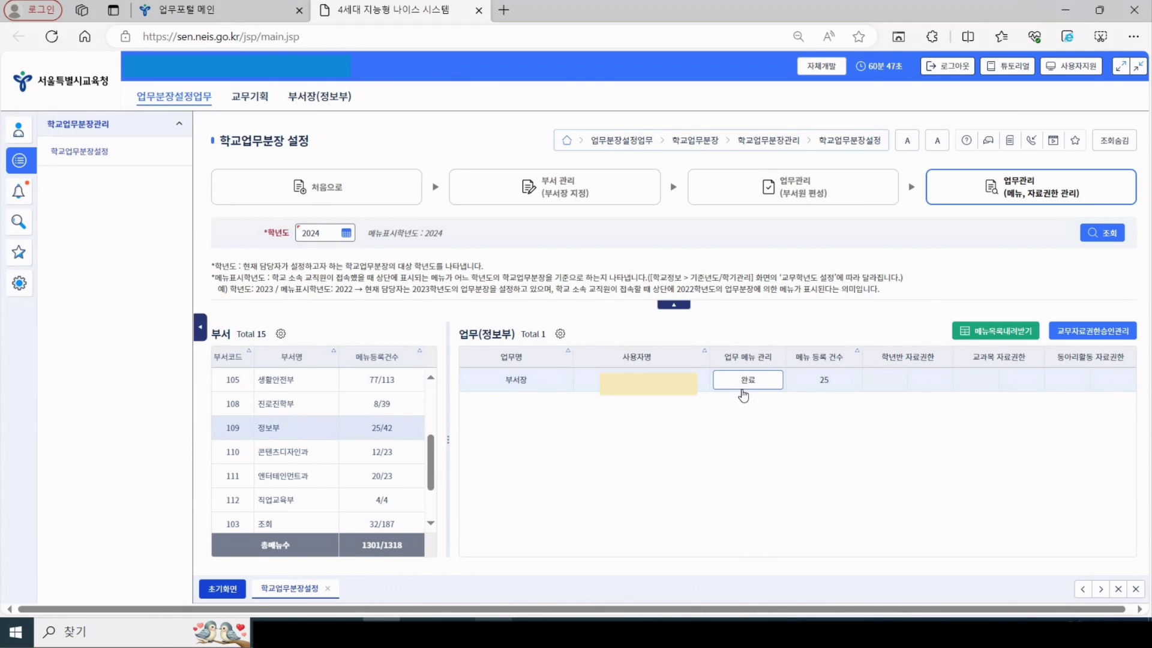
left_click(753, 389)
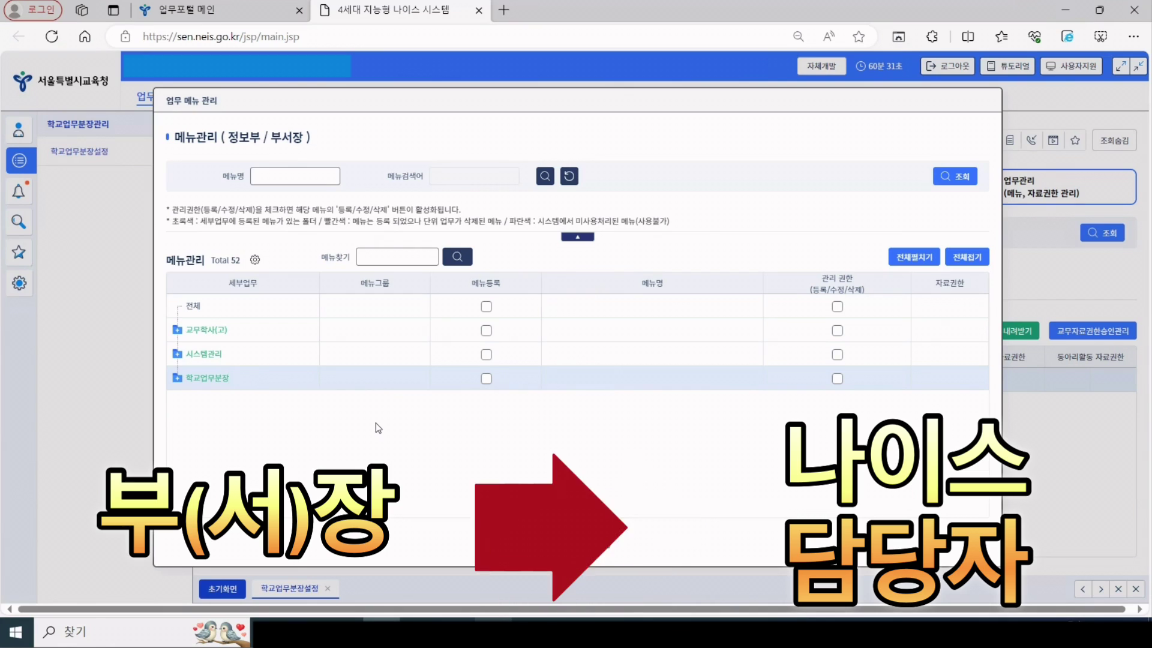
left_click(591, 539)
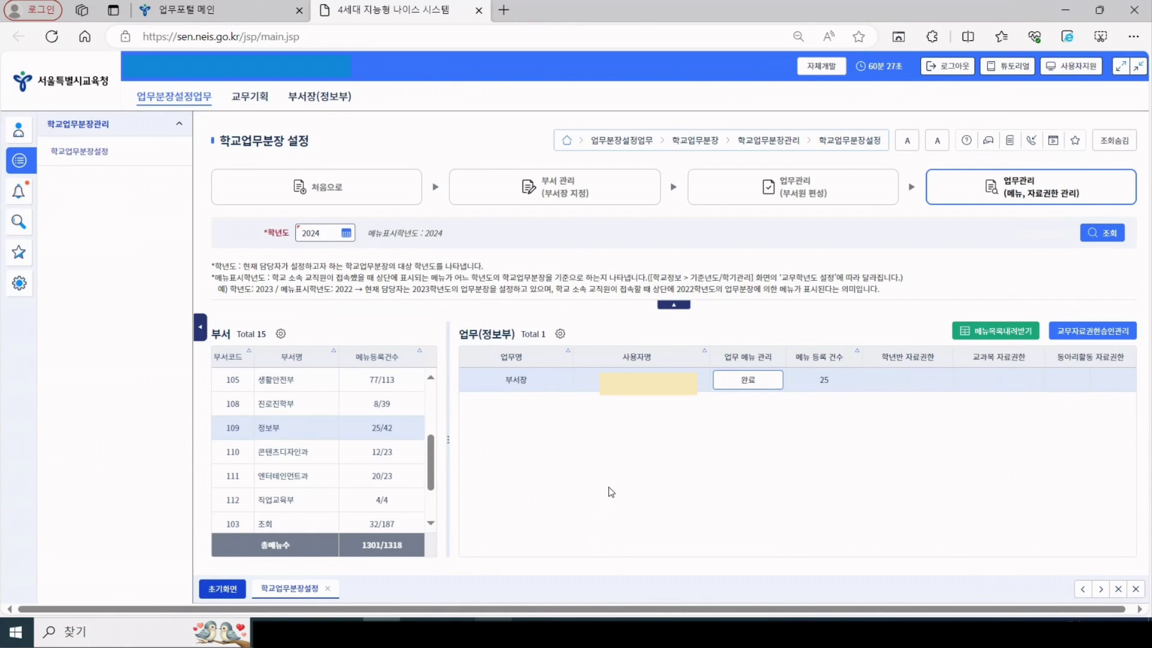
Display 부서 관리(부서장 지정), and compare the 단위업무명 and 메뉴명 columns of the 학교업무분장 메뉴목록 workbook in Excel.
left_click(562, 183)
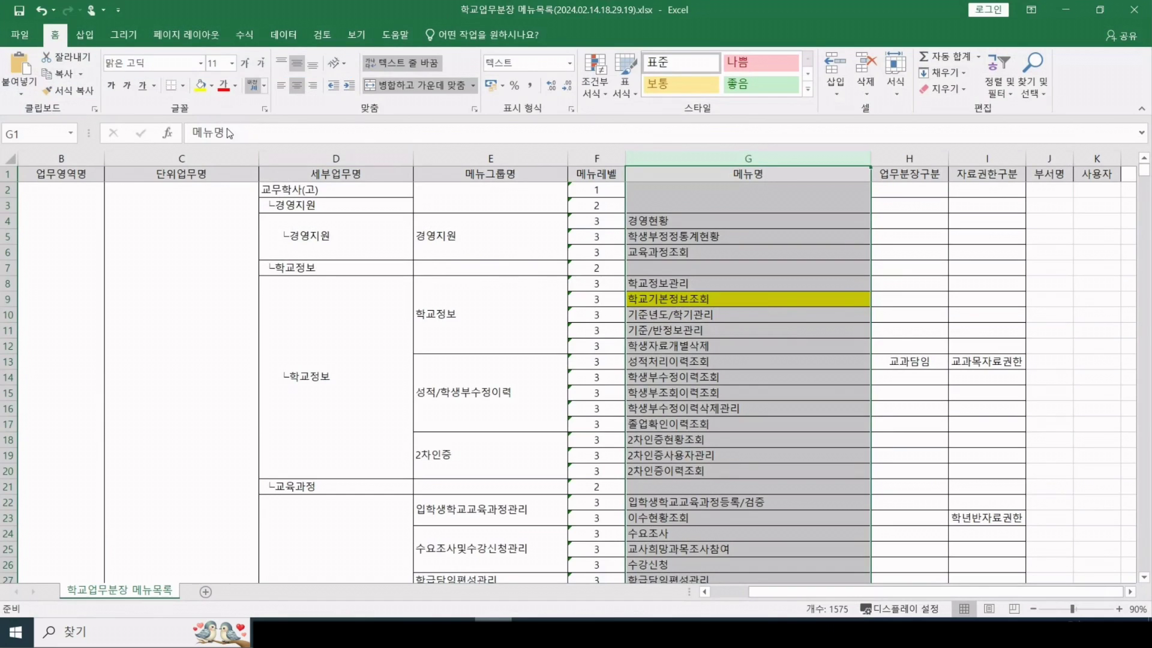
left_click(200, 158)
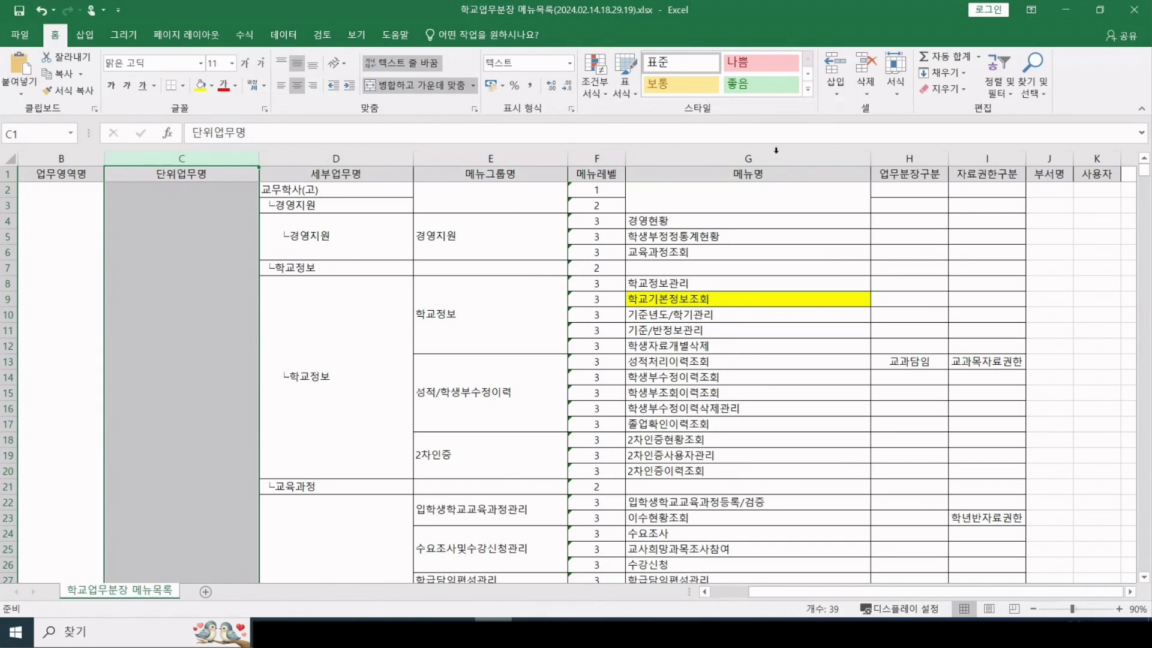
left_click(705, 150)
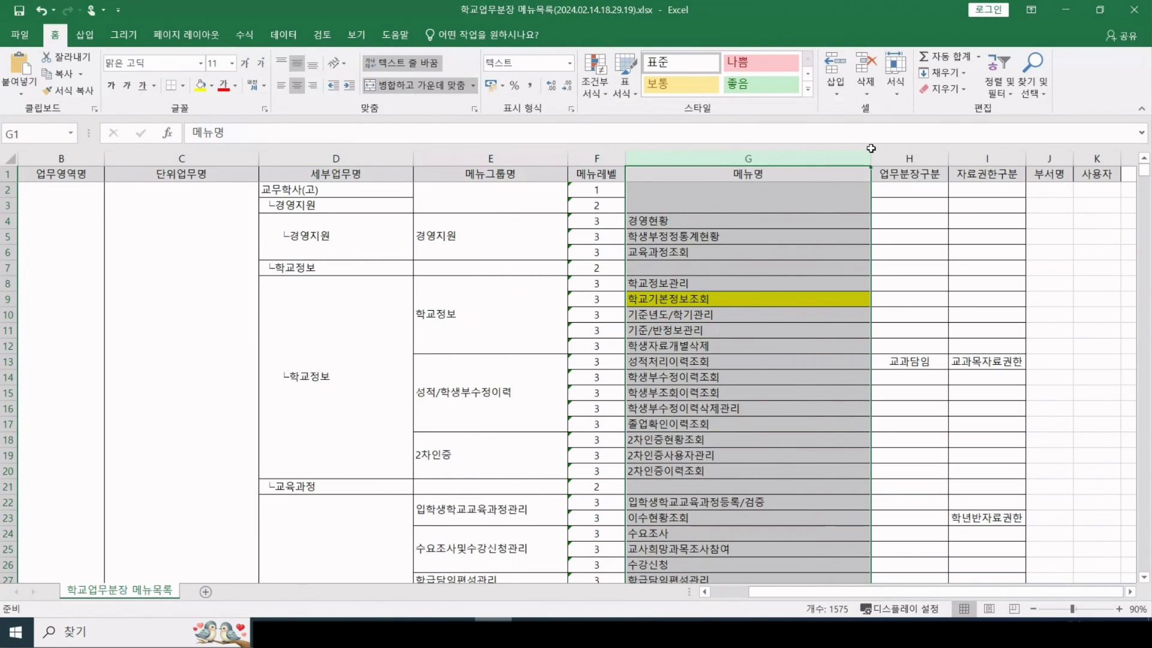
left_click(1066, 10)
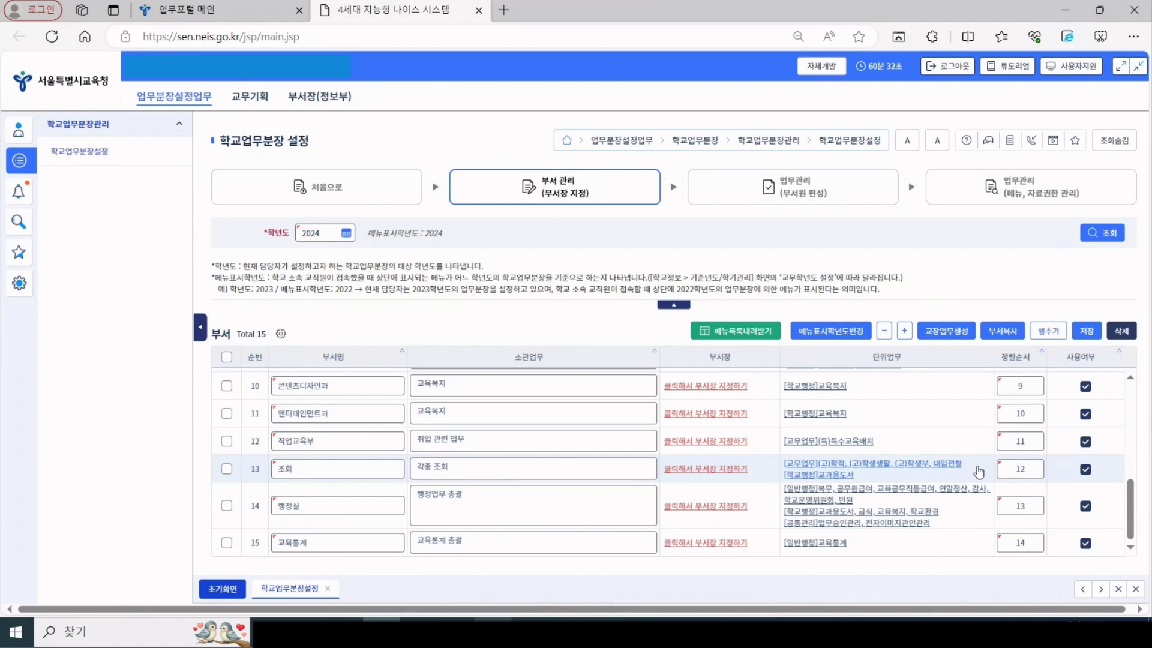
Retrieve the 2024 departments under 업무관리(부서원 편성) and look through the tasks of the 조회 department.
left_click(798, 191)
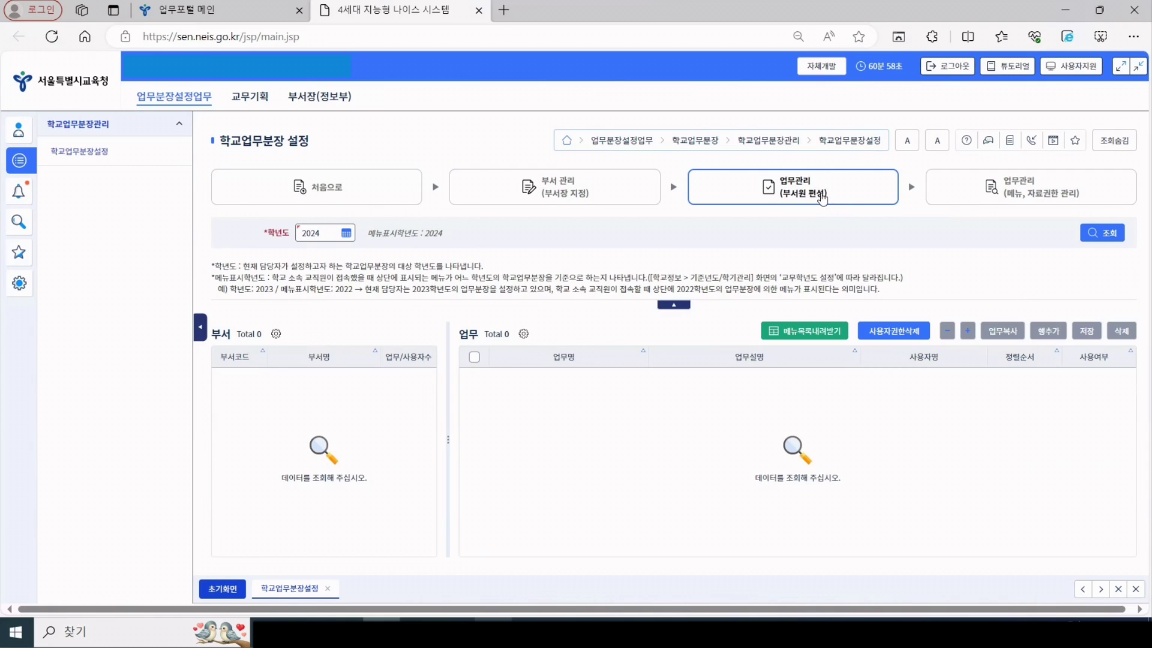
left_click(1104, 234)
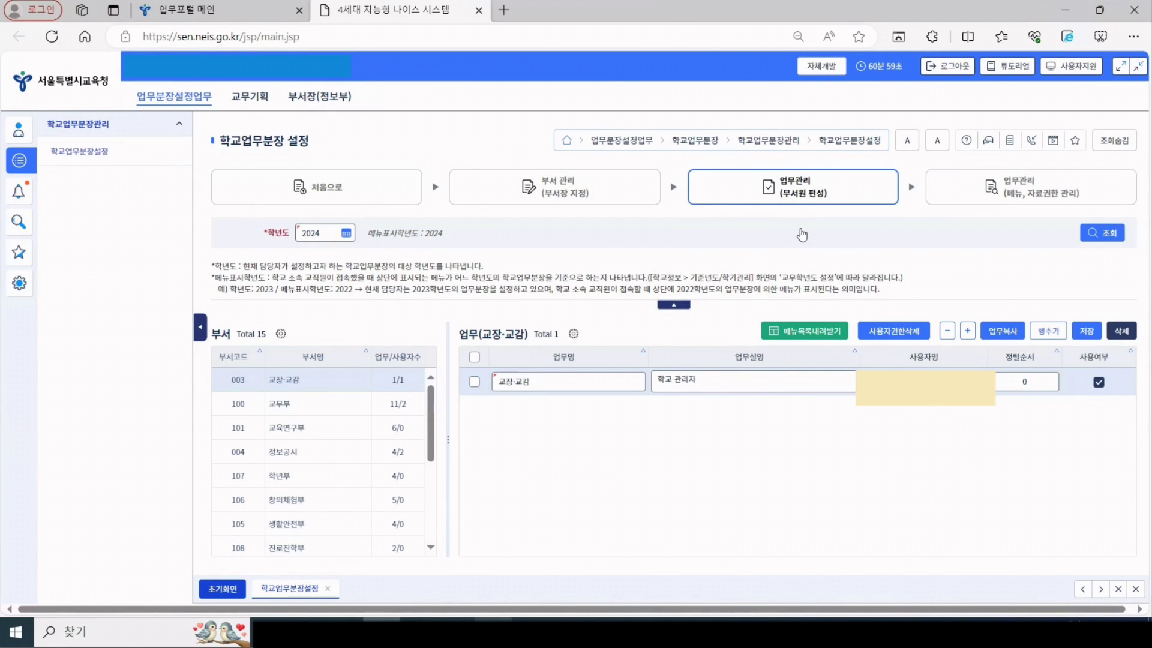
scroll(391, 480, "down", 3)
left_click(391, 496)
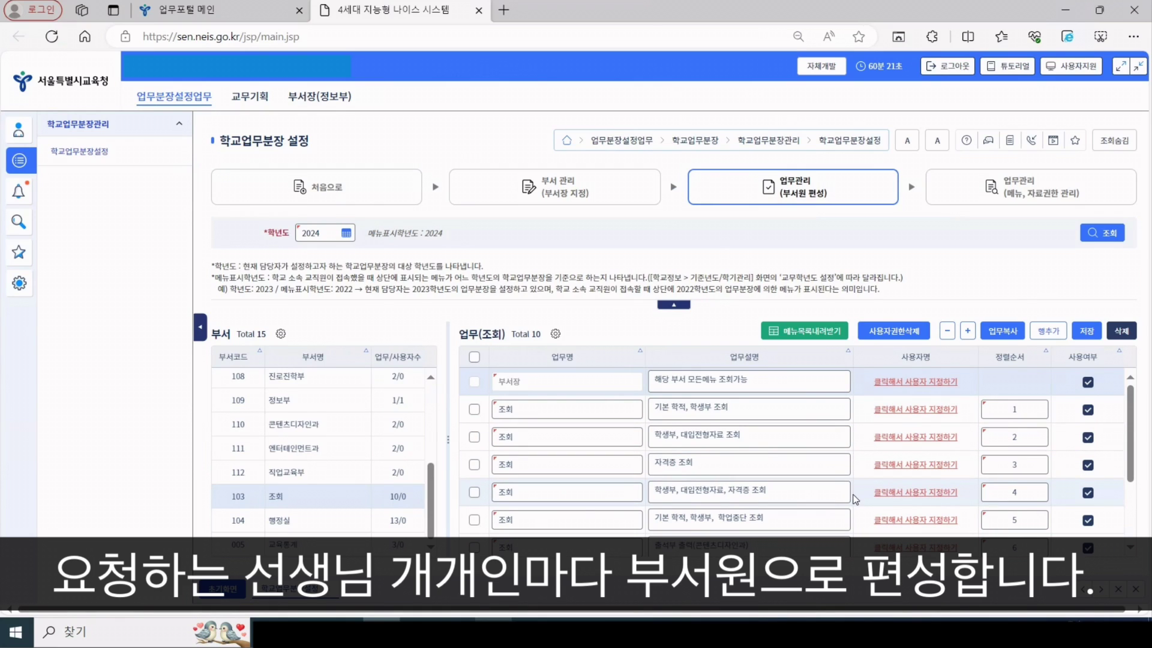
scroll(852, 500, "down", 2)
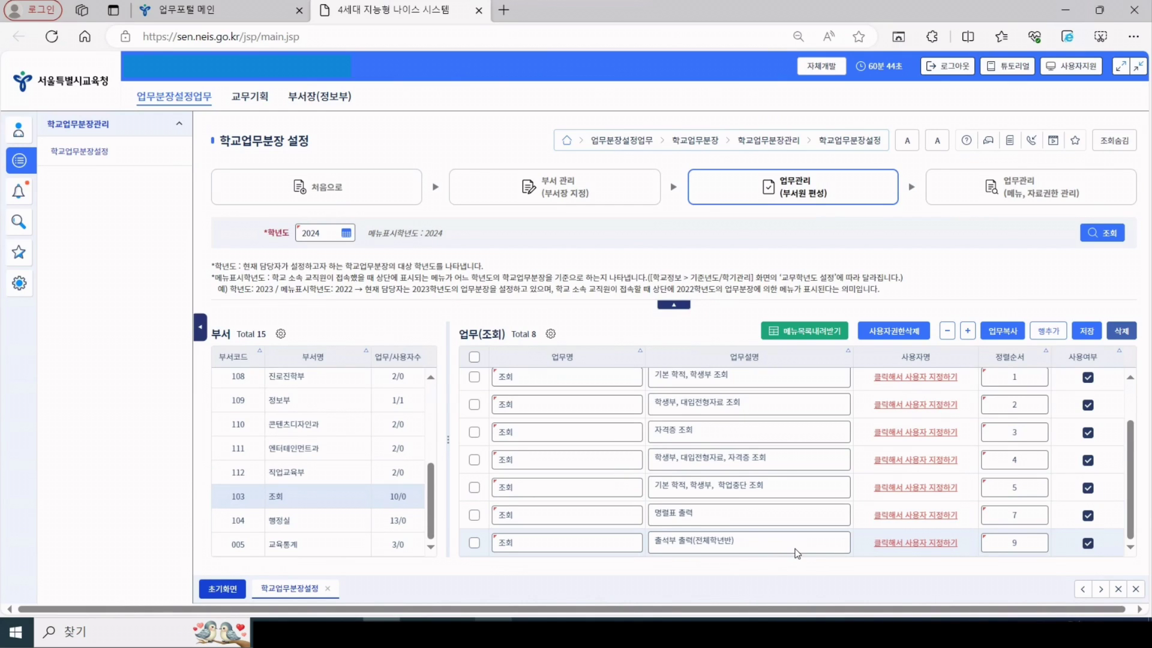
Examine the 학생부 menus registered for the second 조회 task of the 조회 department under 업무관리(메뉴, 자료권한 관리), and close the list.
left_click(1048, 186)
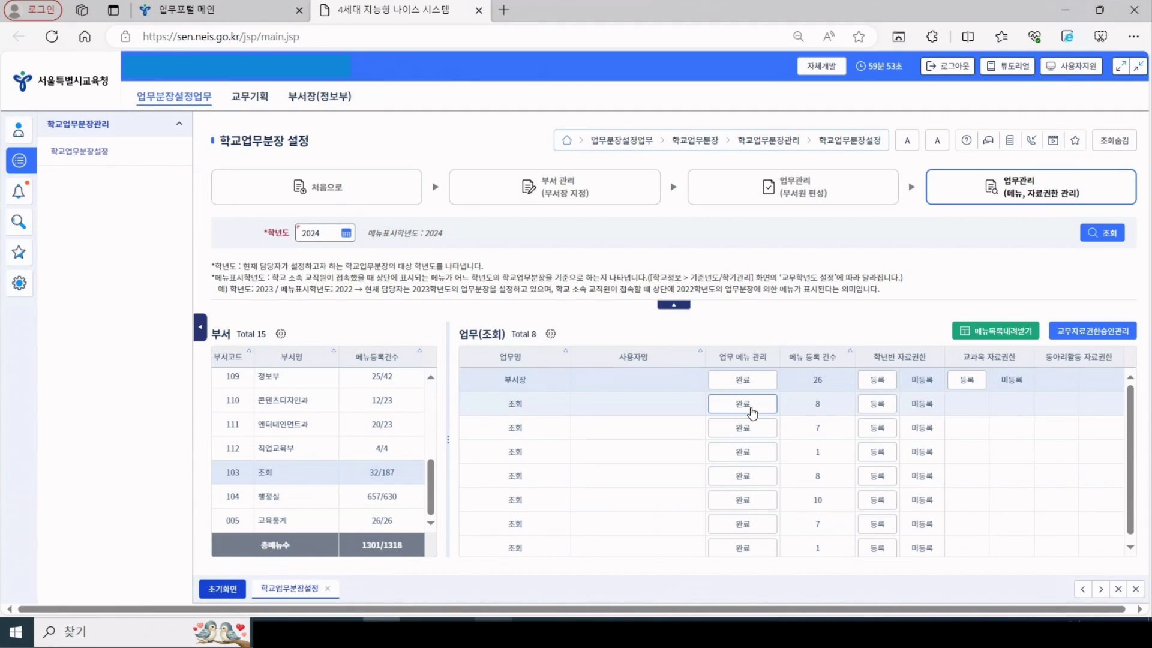
left_click(758, 427)
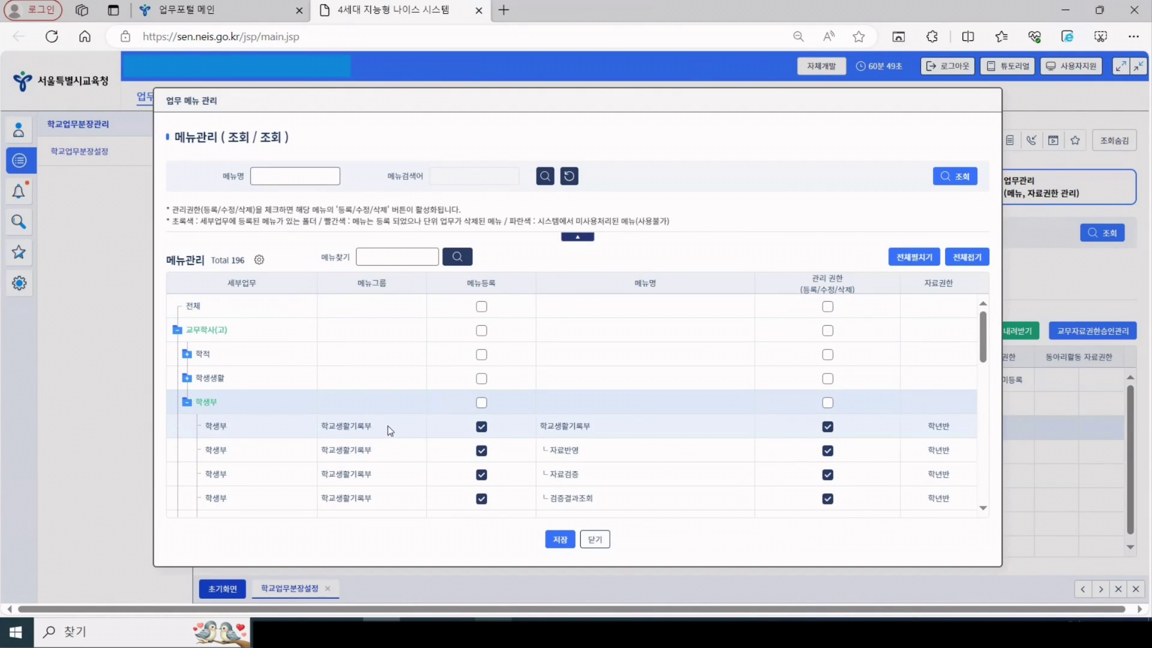
scroll(660, 439, "down", 2)
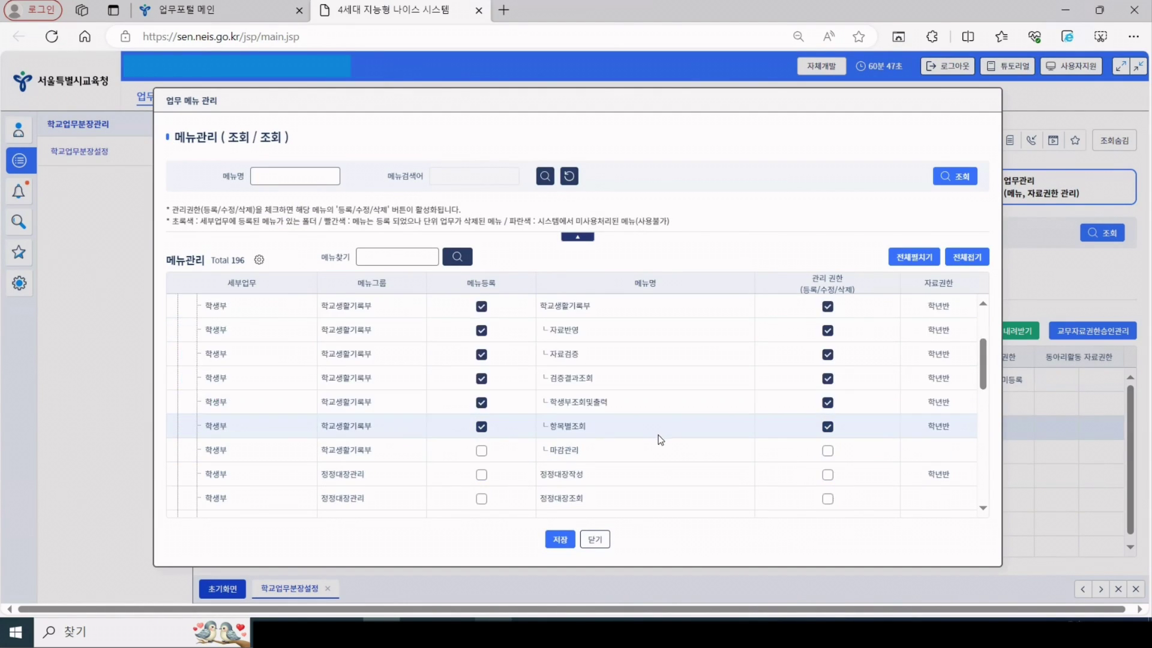
scroll(660, 439, "down", 2)
scroll(664, 437, "up", 2)
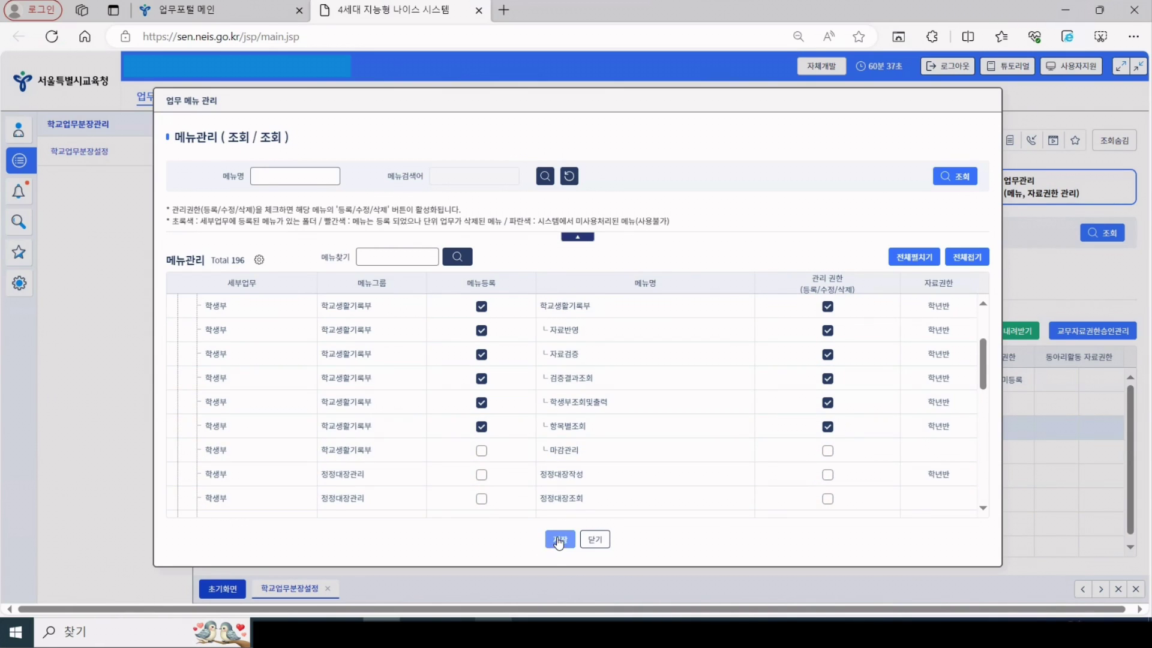
left_click(595, 538)
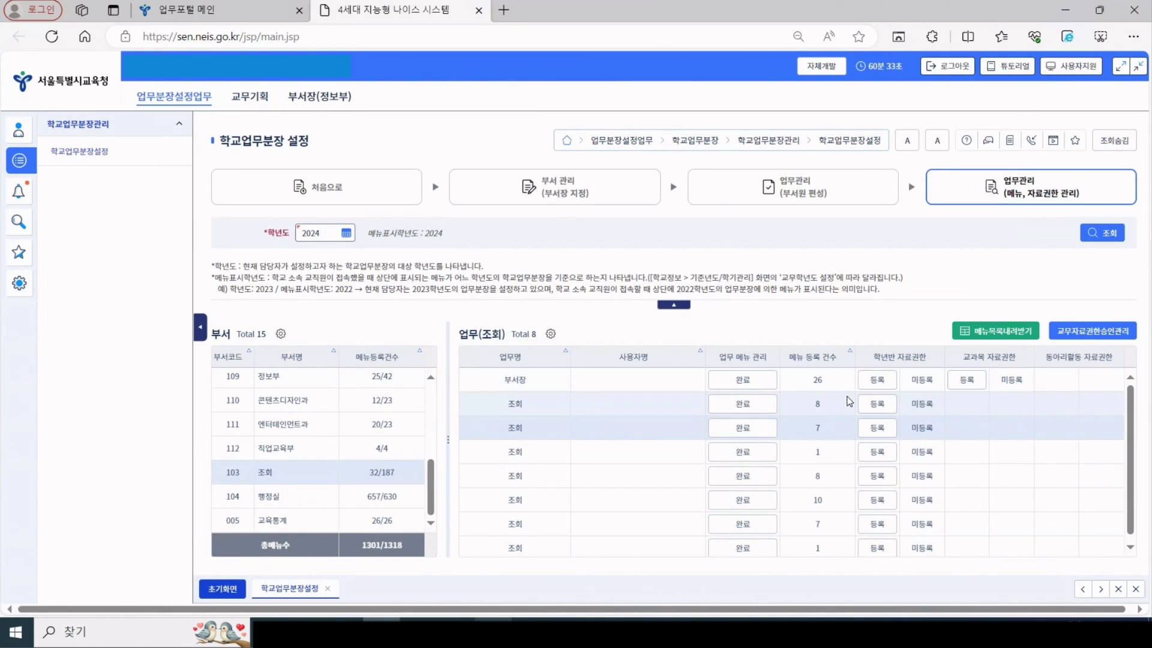